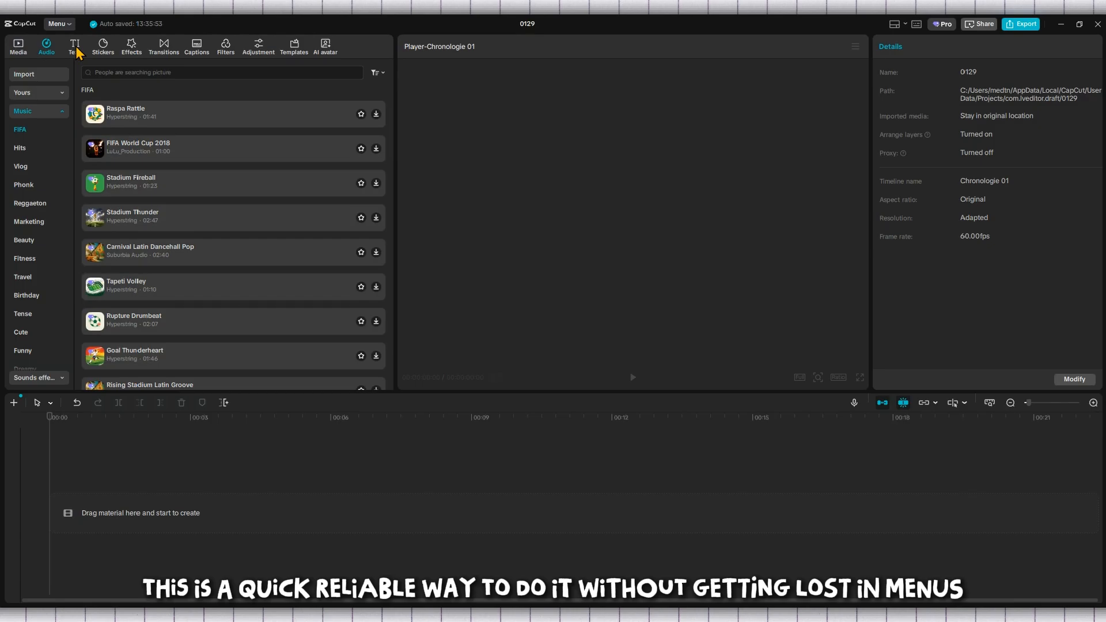
Browse the text, sticker, effect, transition, caption and filter libraries
left_click(76, 47)
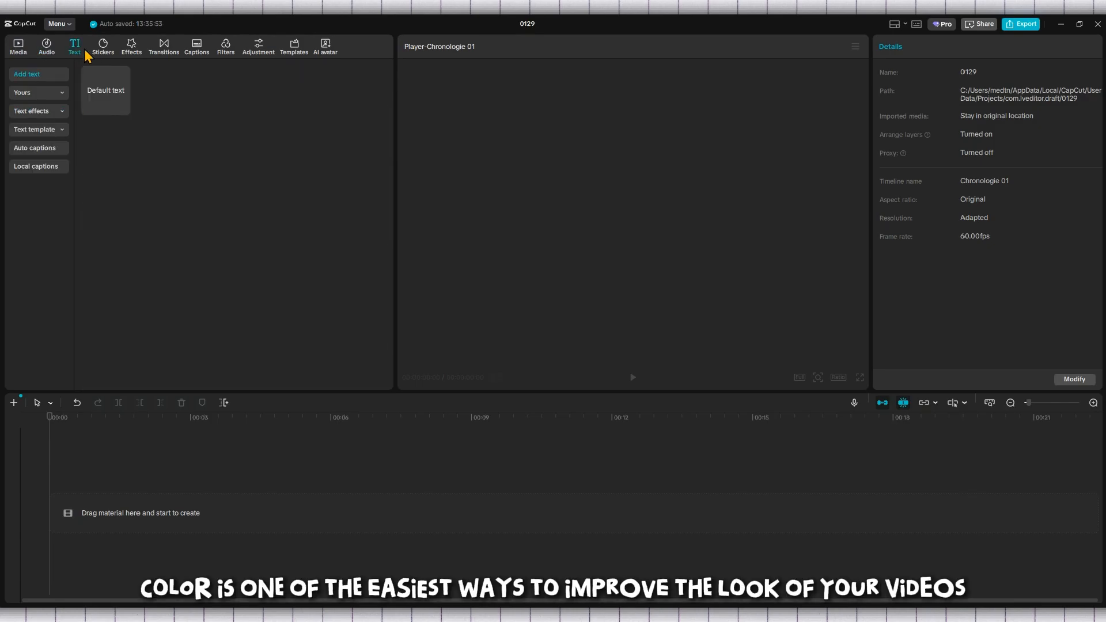
left_click(100, 51)
scroll(175, 135, "down", 1)
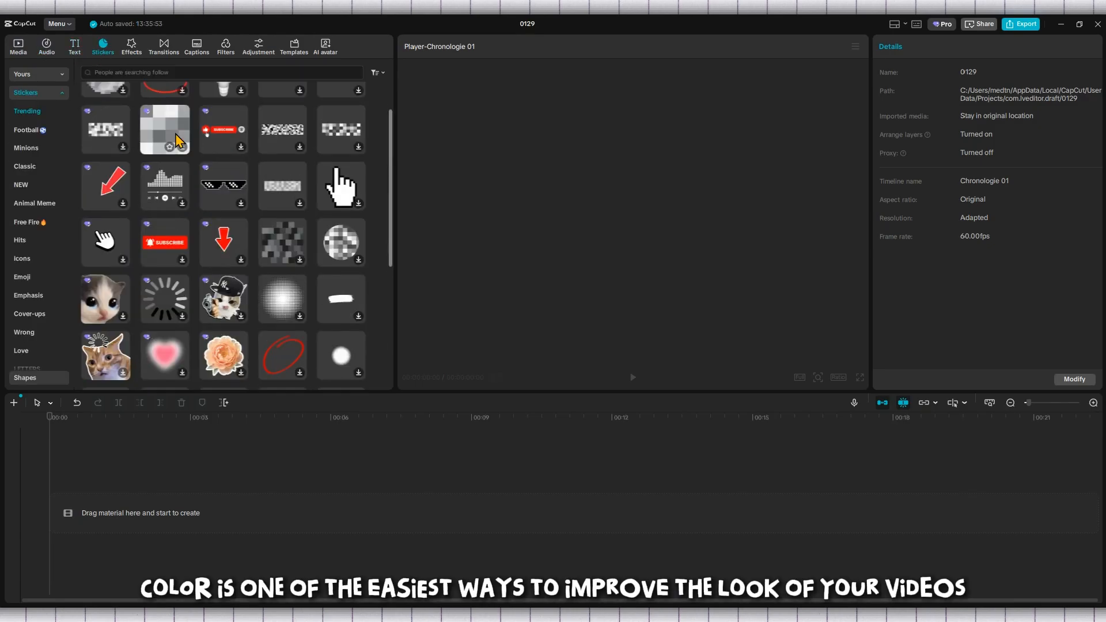
scroll(179, 133, "up", 1)
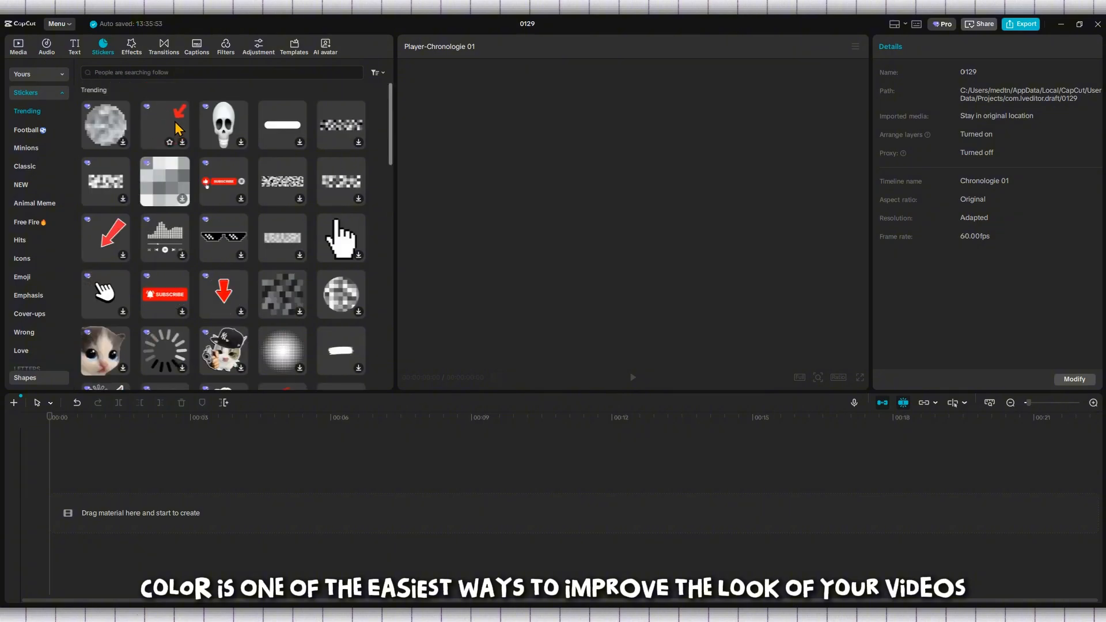
left_click(134, 50)
scroll(162, 107, "down", 3)
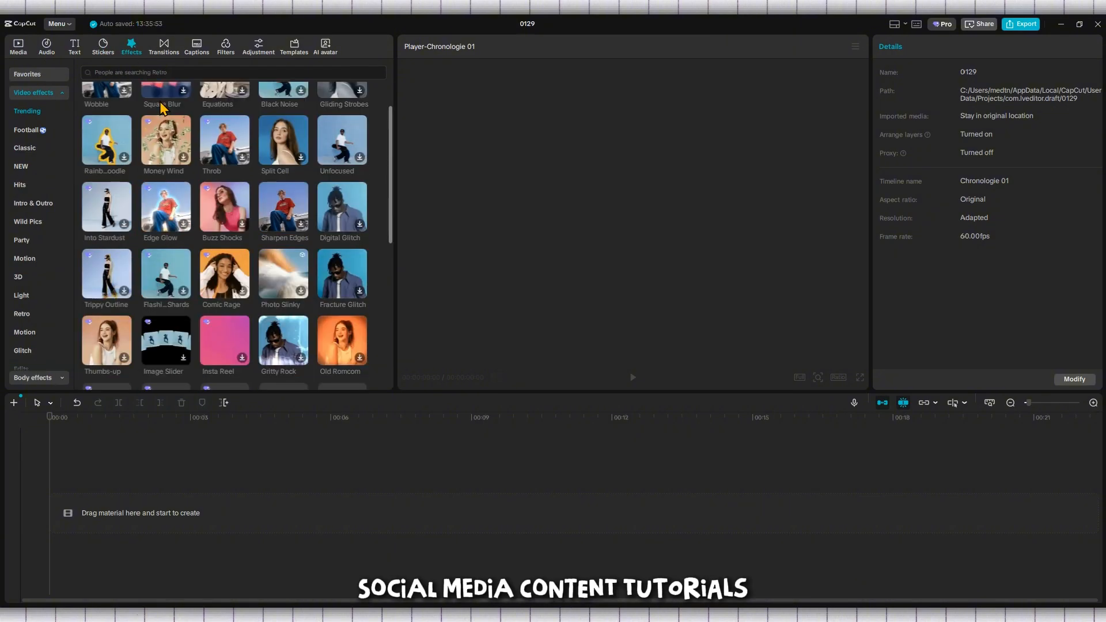
left_click(165, 47)
scroll(158, 112, "down", 1)
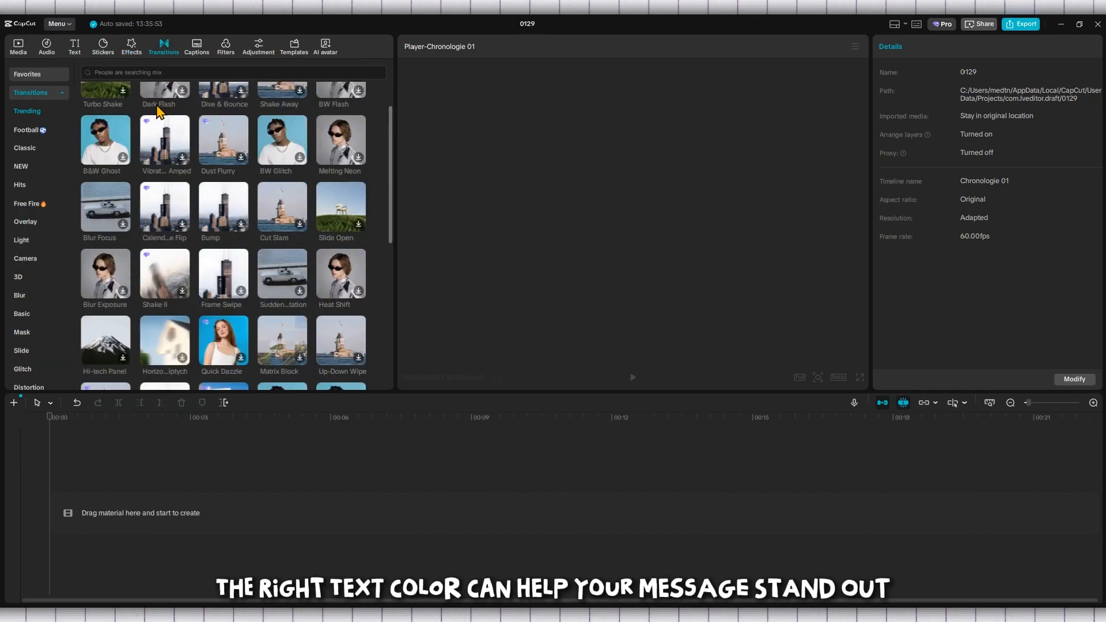
scroll(158, 112, "up", 1)
left_click(199, 50)
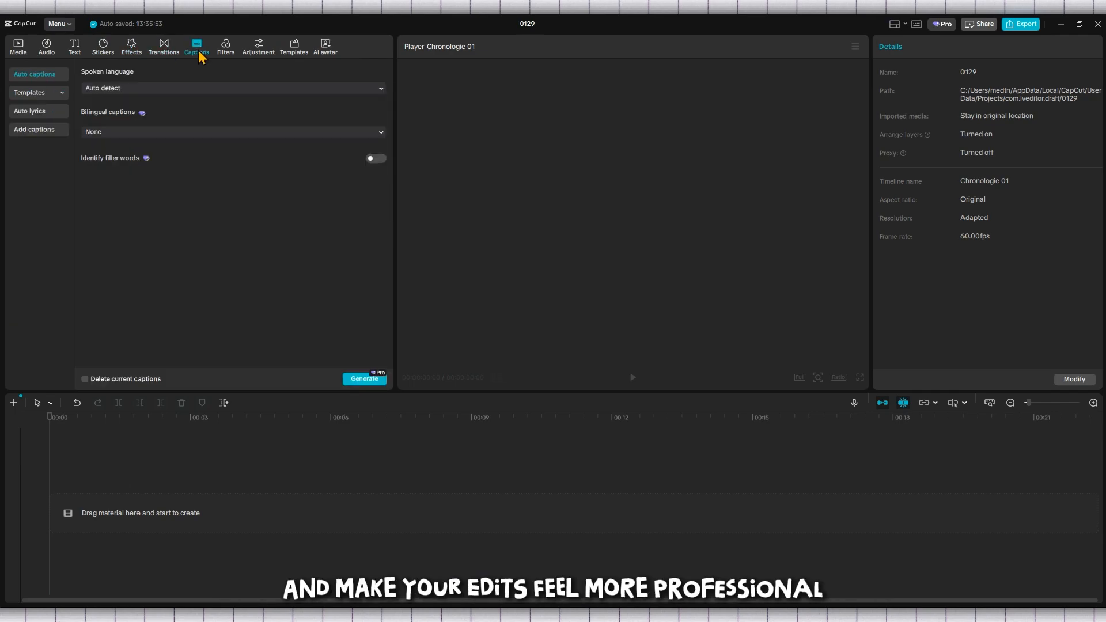
left_click(219, 48)
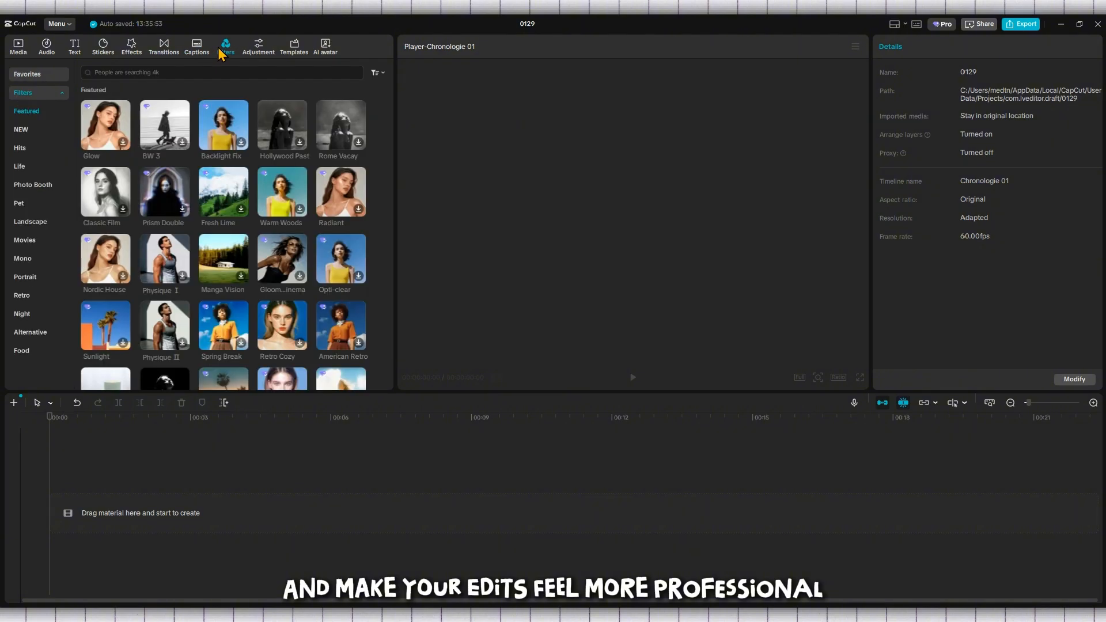
Place the imported student laptop video on the timeline and add a default text clip above its start
left_click(22, 48)
left_click_drag(106, 98, 53, 486)
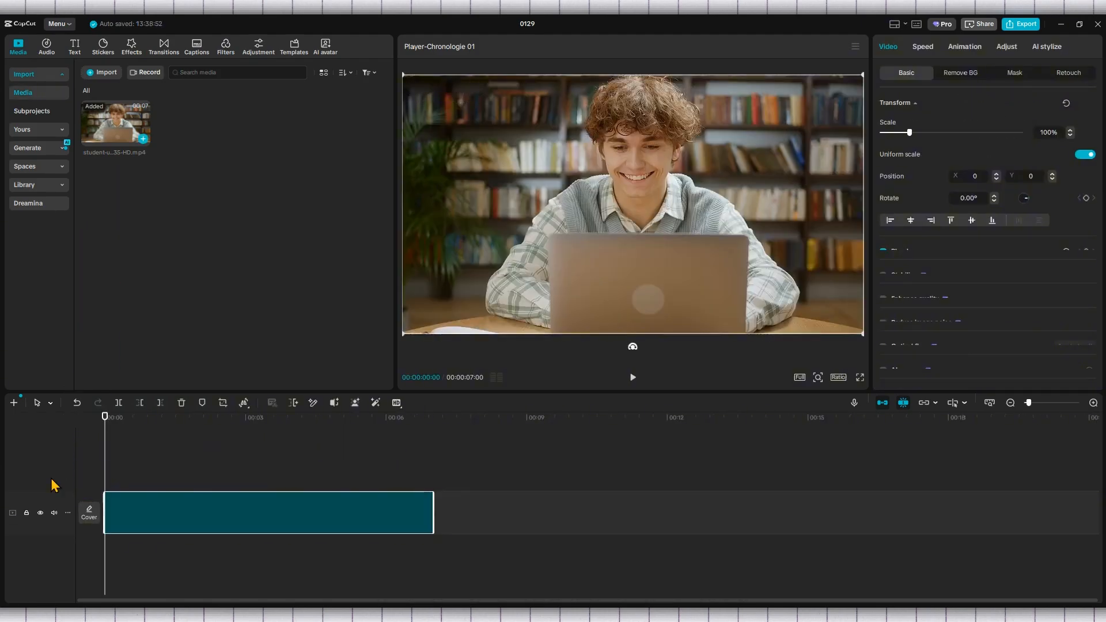
left_click(82, 48)
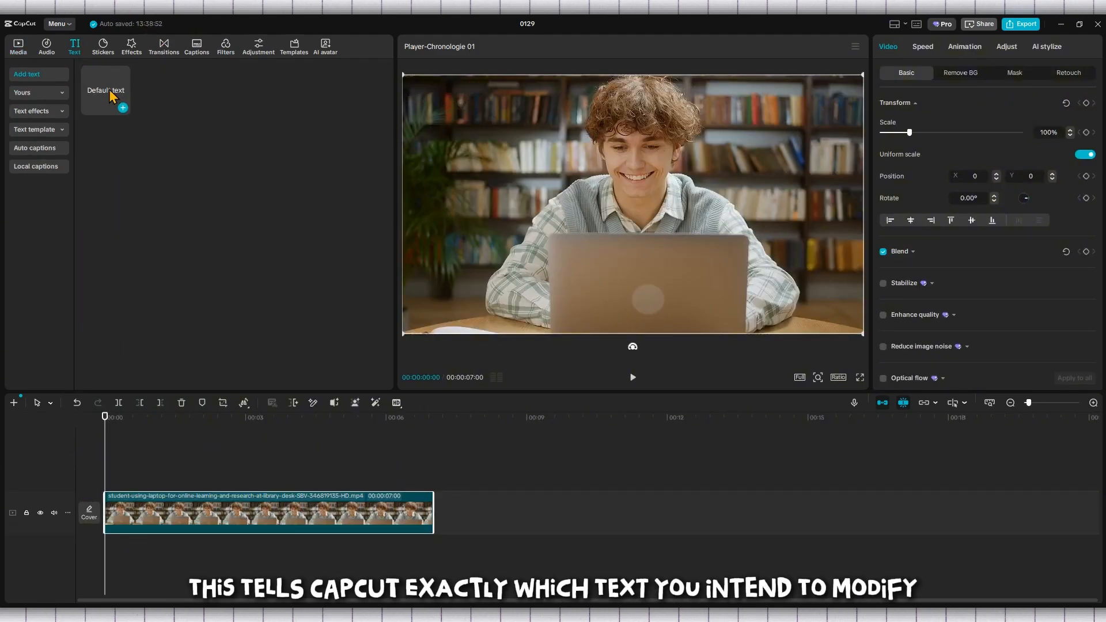
left_click_drag(108, 95, 87, 463)
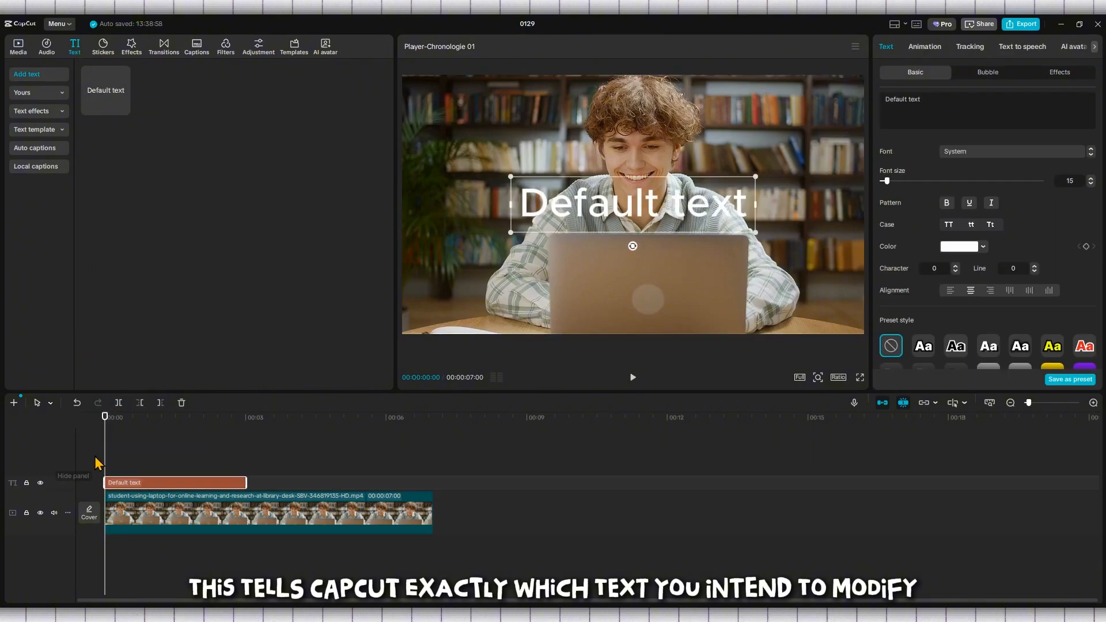
Select the default text clip on the timeline and replace its wording with "Tutorly"
left_click(119, 463)
left_click(149, 483)
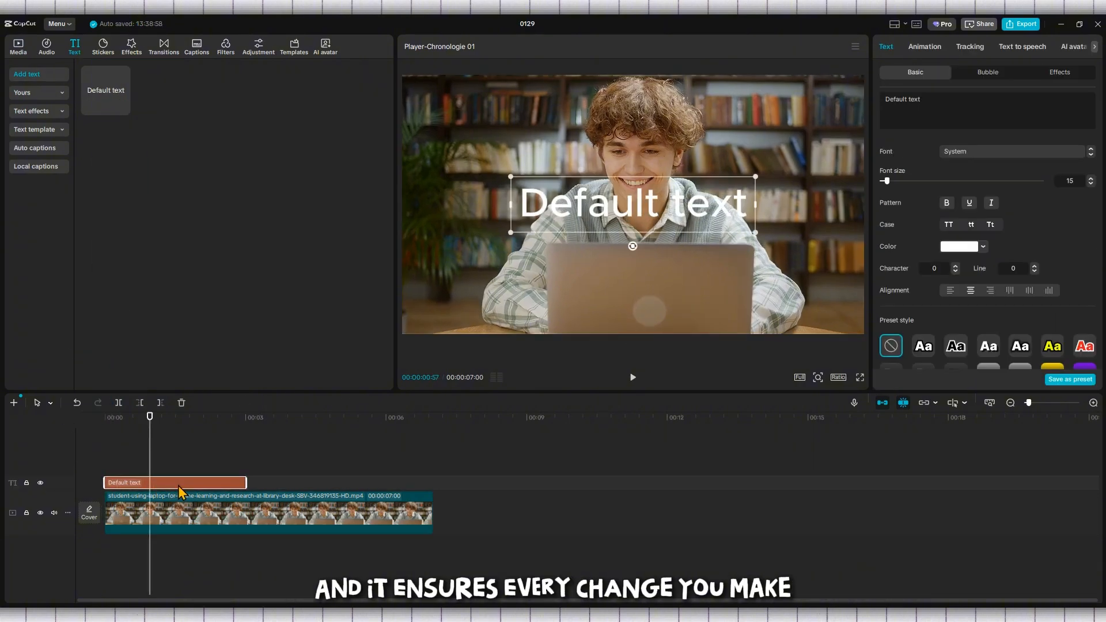
left_click(177, 468)
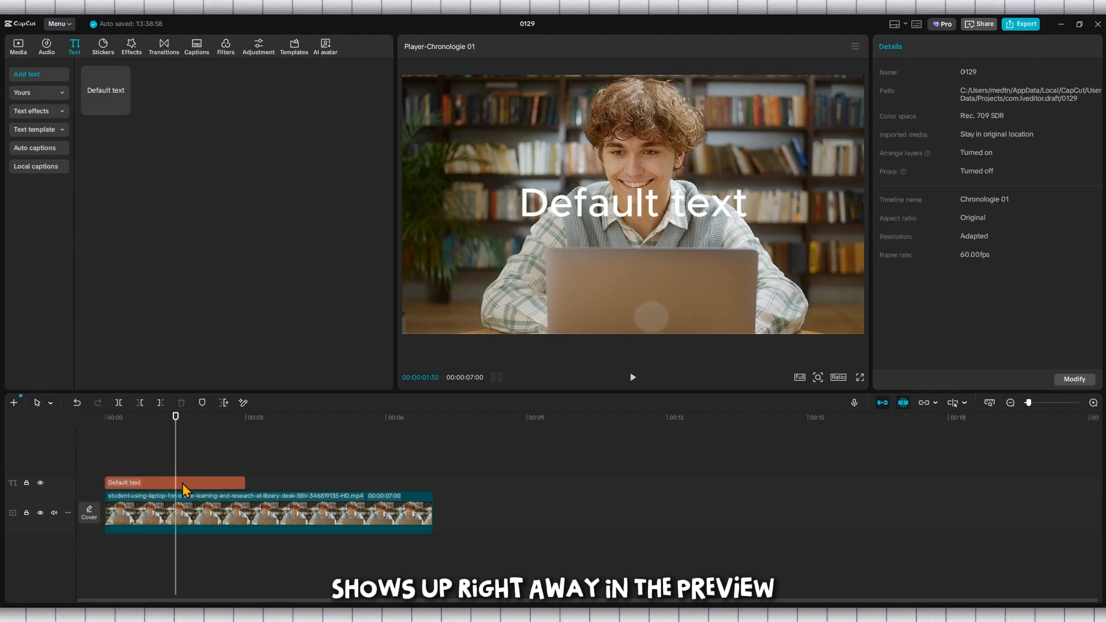
left_click(183, 483)
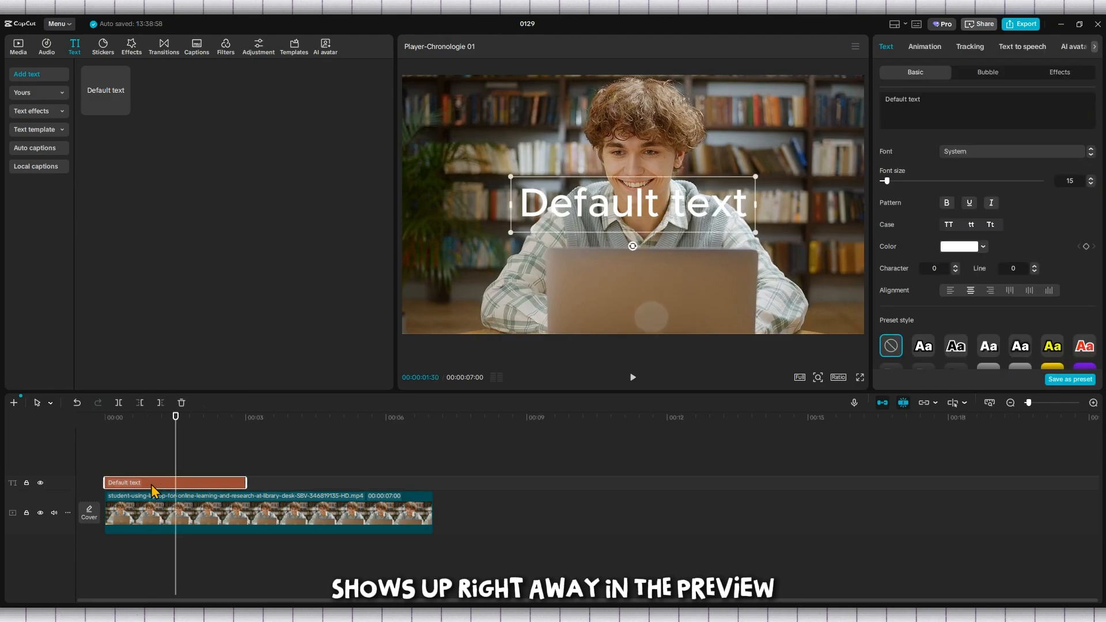
triple_click(932, 99)
type("Tu")
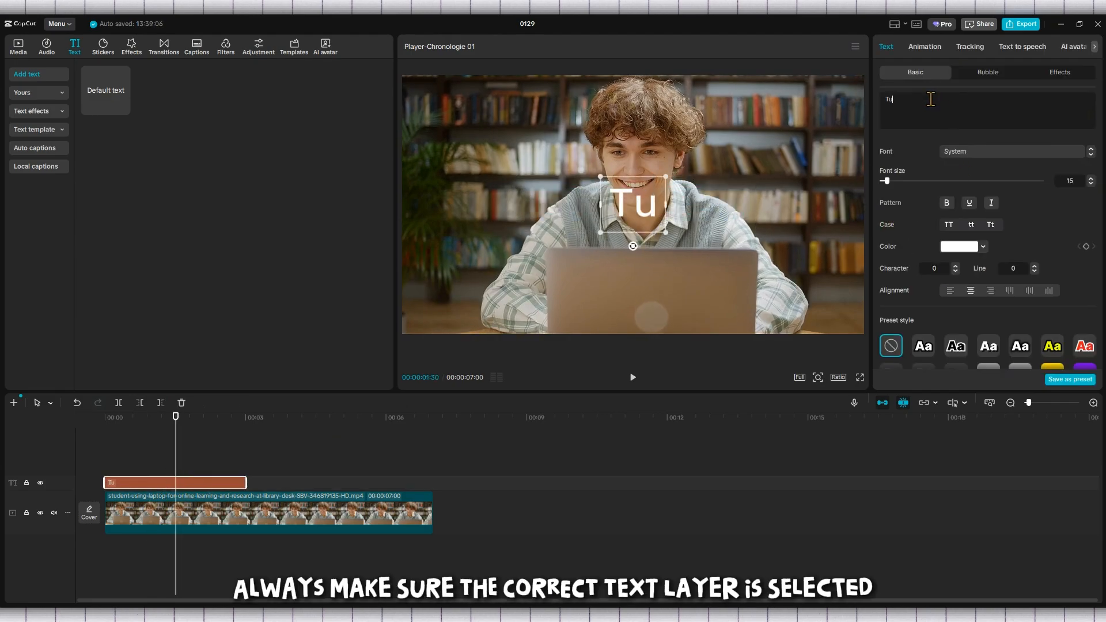
type("torly")
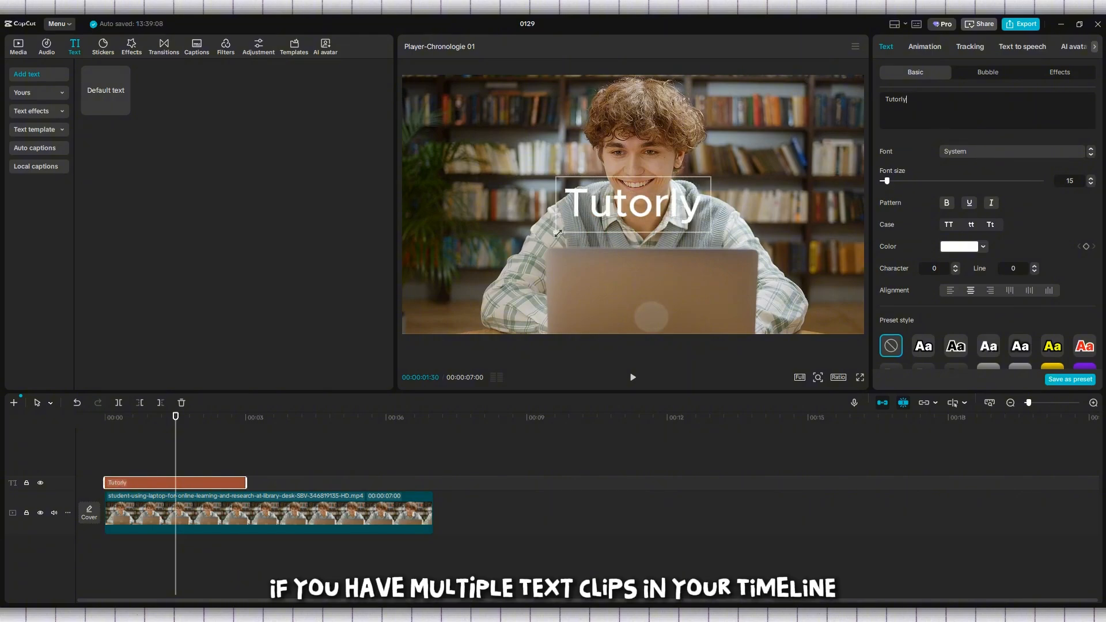
Enlarge the Tutorly title in the preview and set its font to Solid
left_click_drag(558, 234, 491, 255)
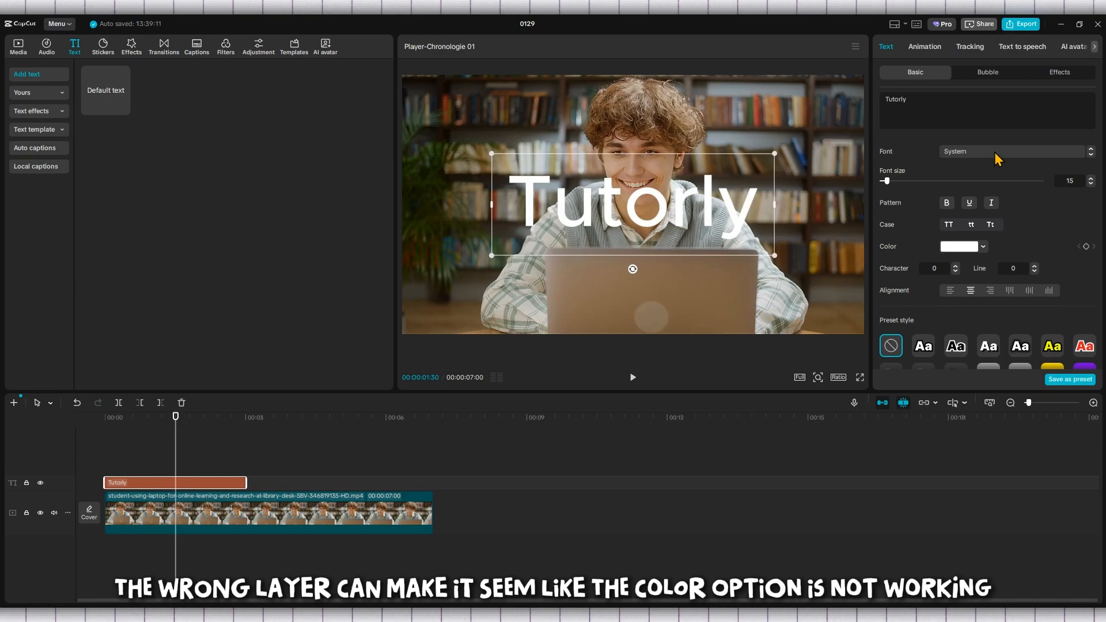
left_click(995, 152)
left_click(991, 249)
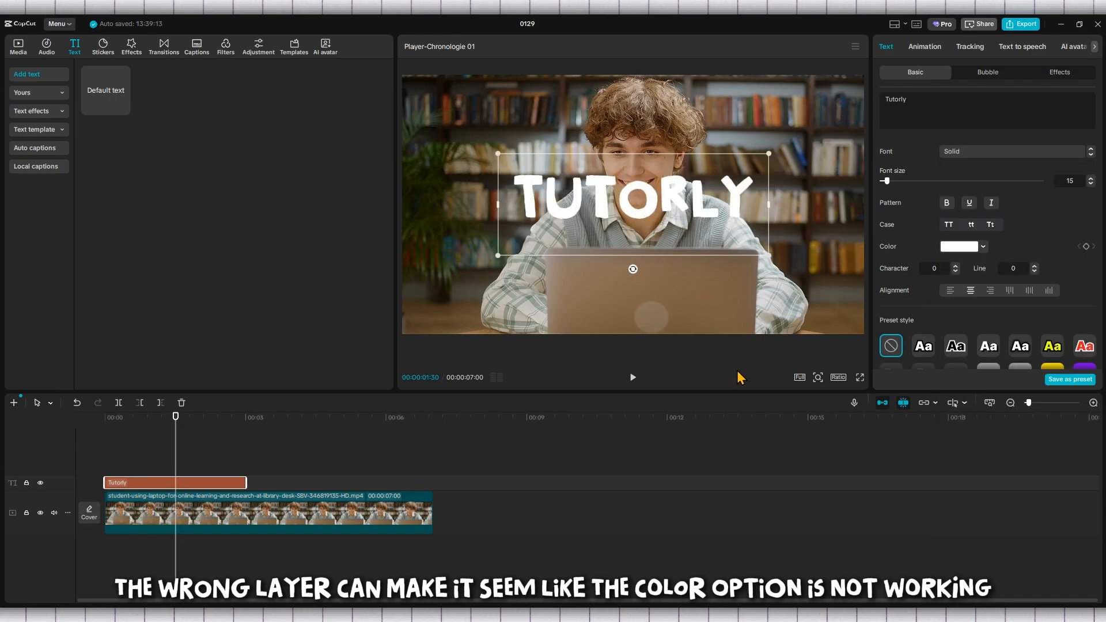
left_click(558, 462)
left_click(200, 462)
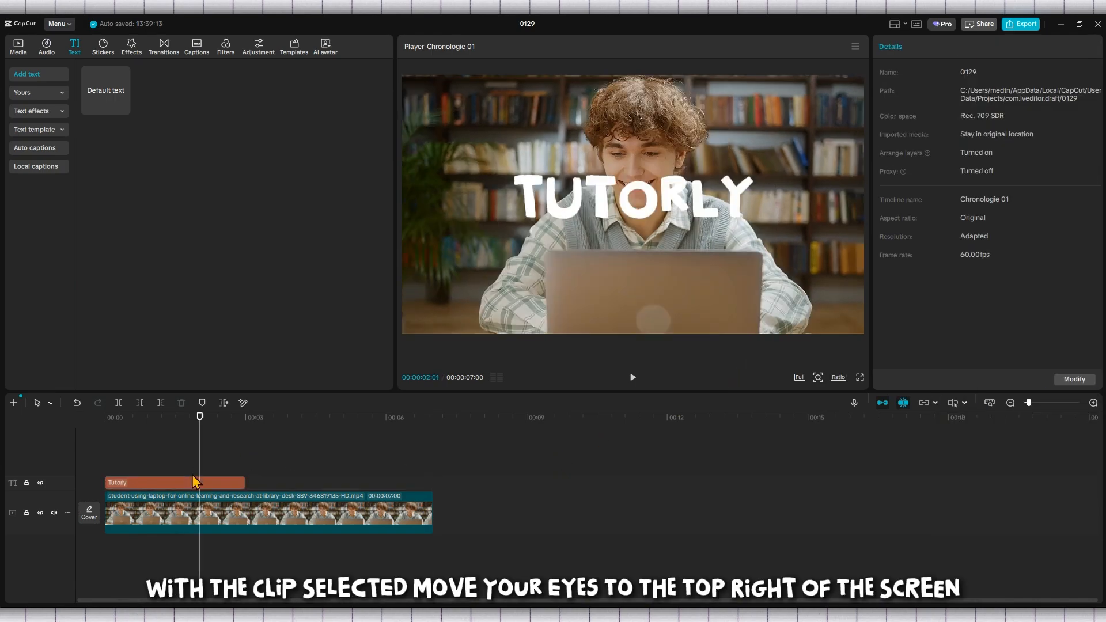
Select the Tutorly title clip and try black and light red as its text color
left_click(189, 483)
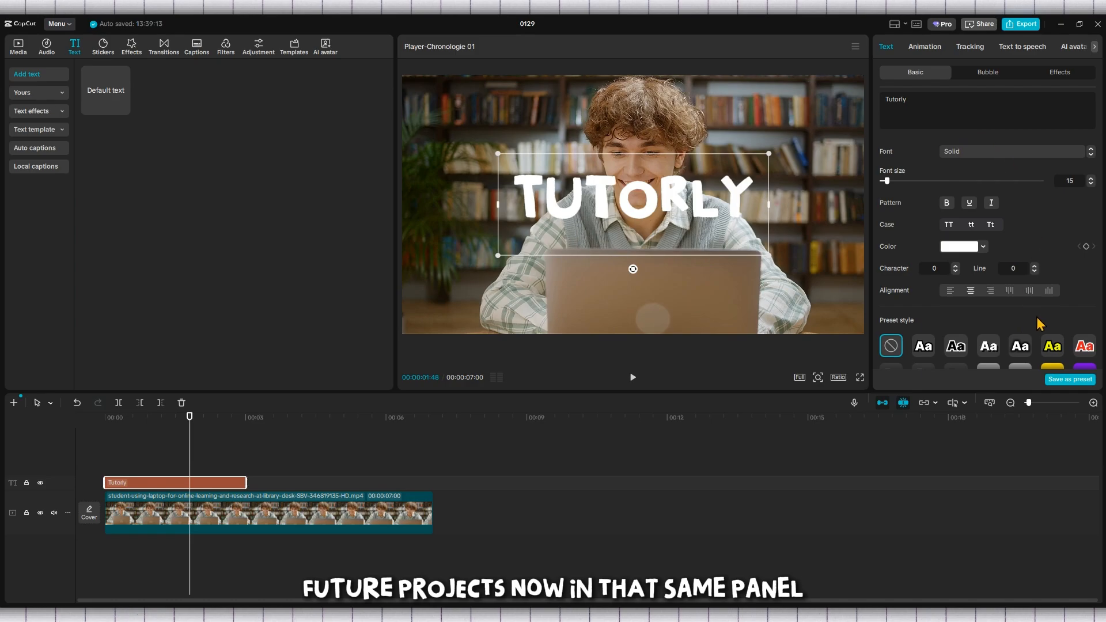
scroll(1041, 295, "down", 2)
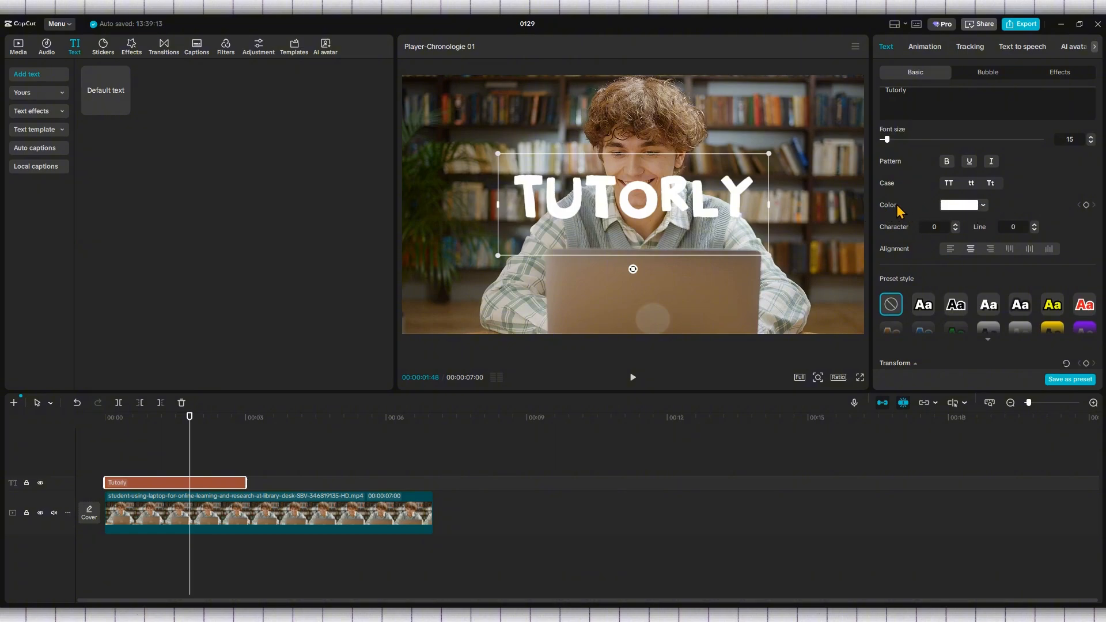
scroll(893, 216, "up", 2)
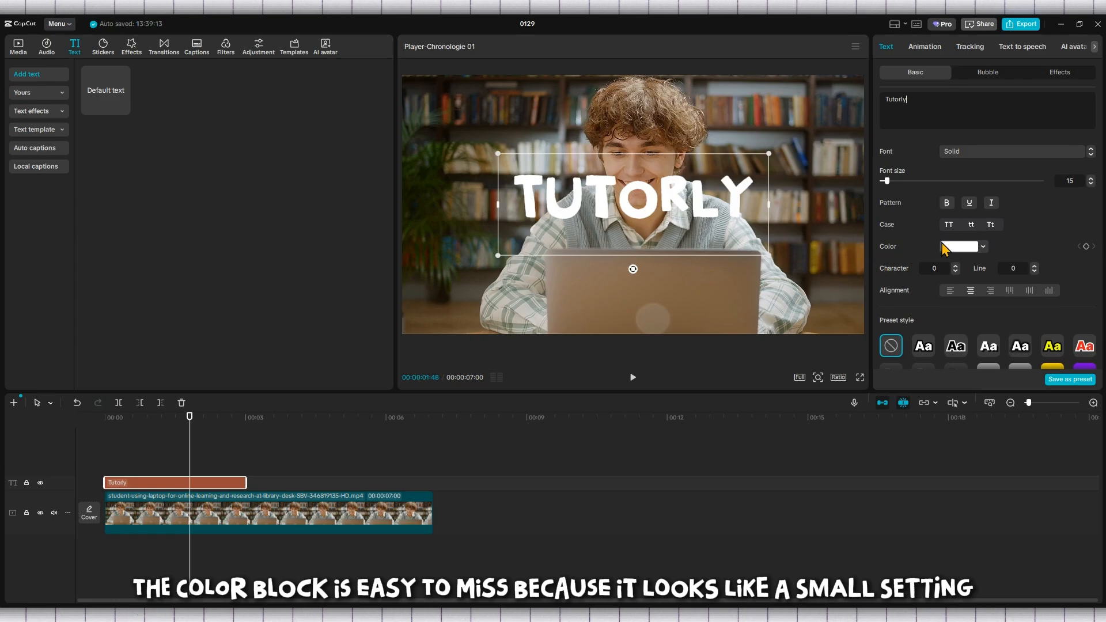
left_click(984, 247)
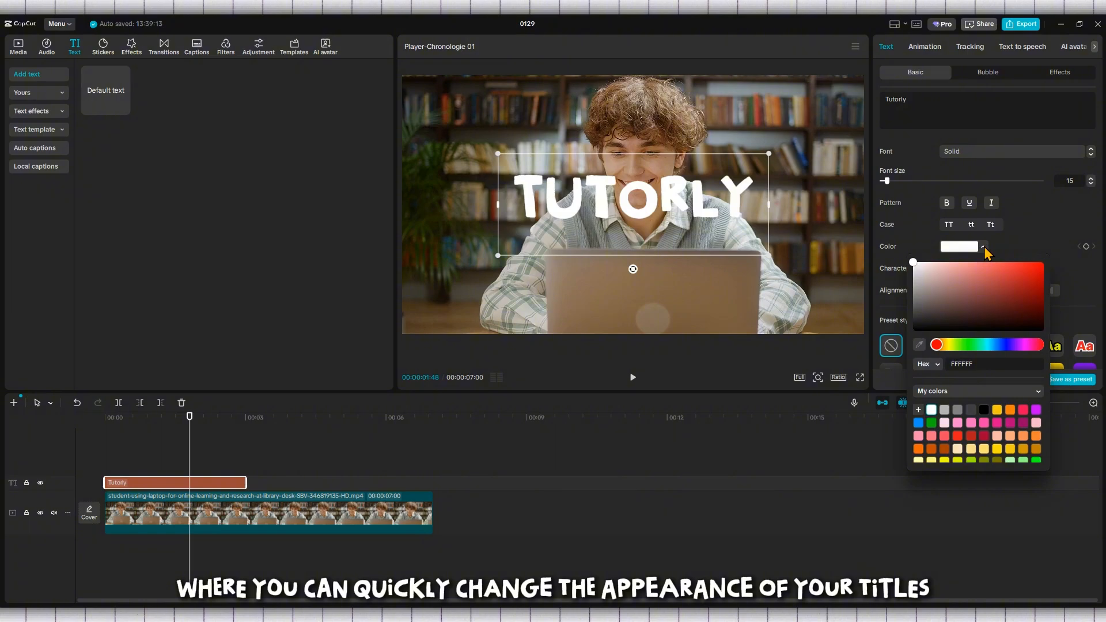
left_click(985, 247)
left_click(985, 247)
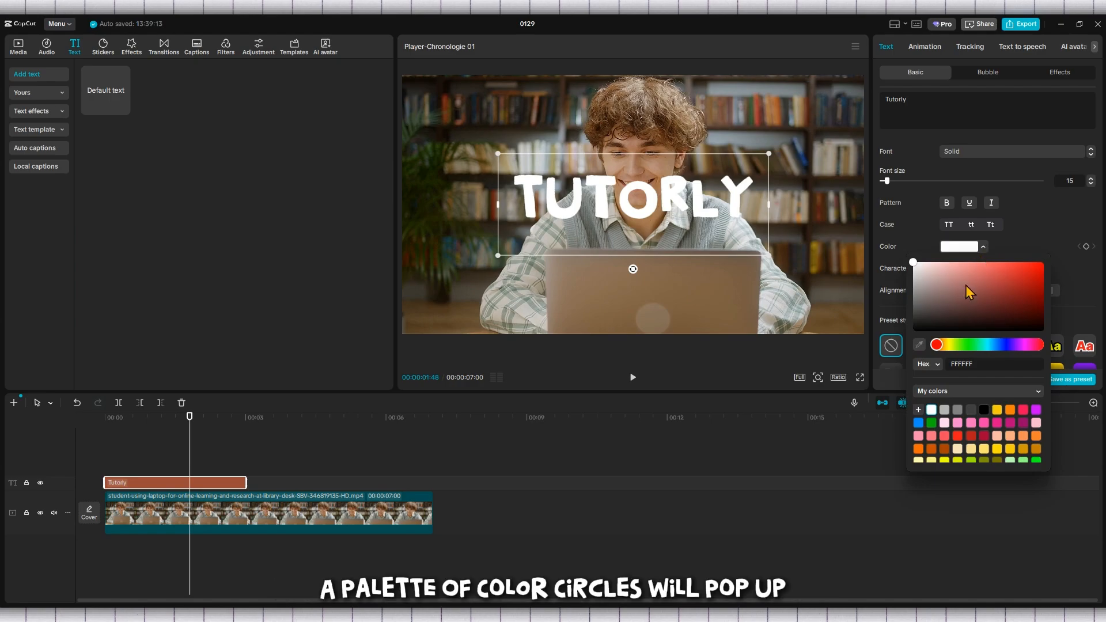
left_click(984, 271)
left_click_drag(984, 272, 917, 333)
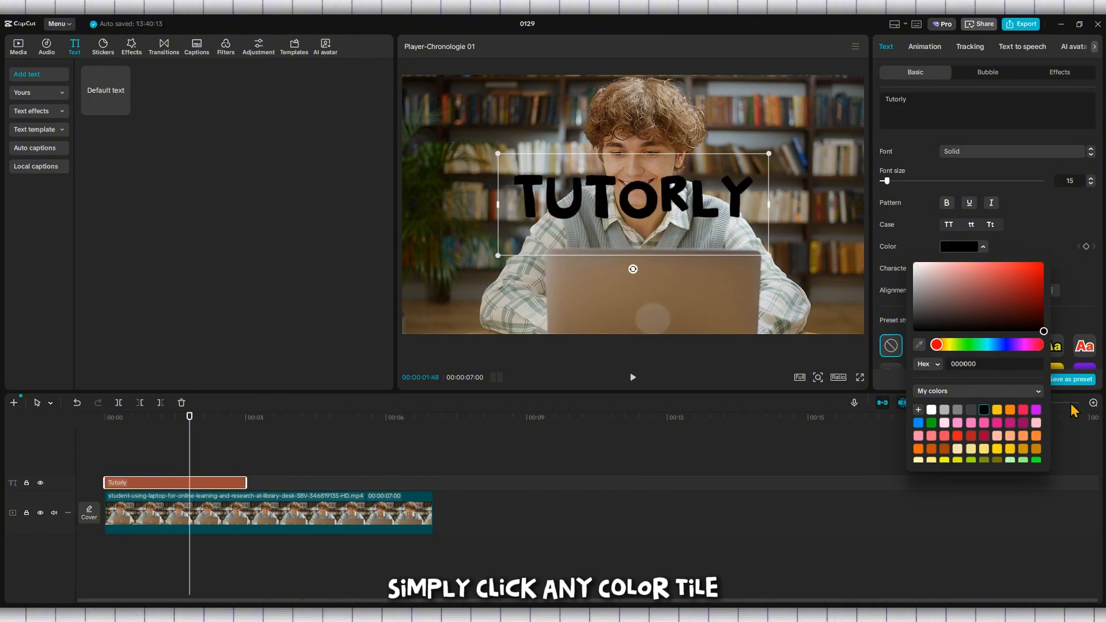
left_click_drag(1028, 322, 983, 264)
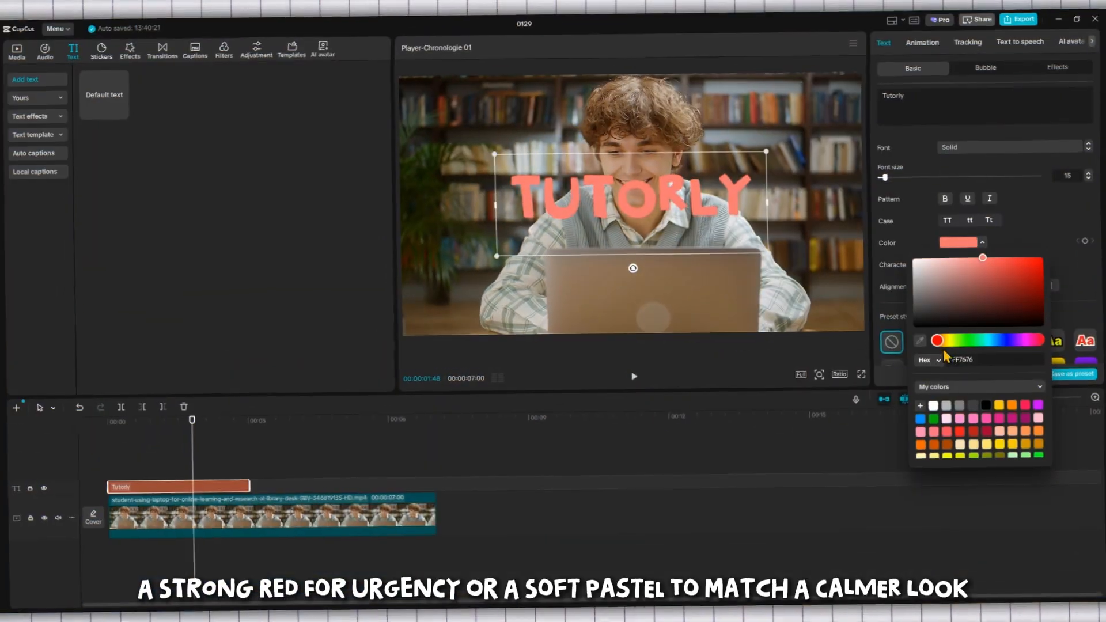
Try a light yellow text color, FFFC62, on the Tutorly title
left_click(947, 345)
left_click_drag(948, 345, 955, 346)
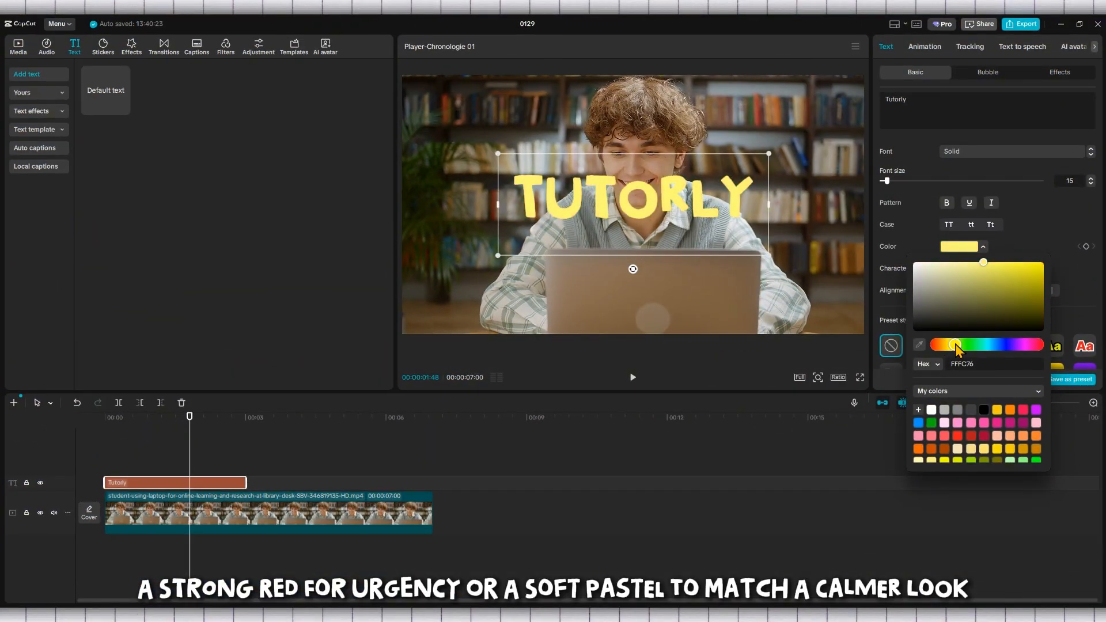
mouse_move(983, 264)
left_mouse_down()
mouse_move(988, 295)
mouse_move(966, 259)
mouse_move(996, 262)
left_mouse_up()
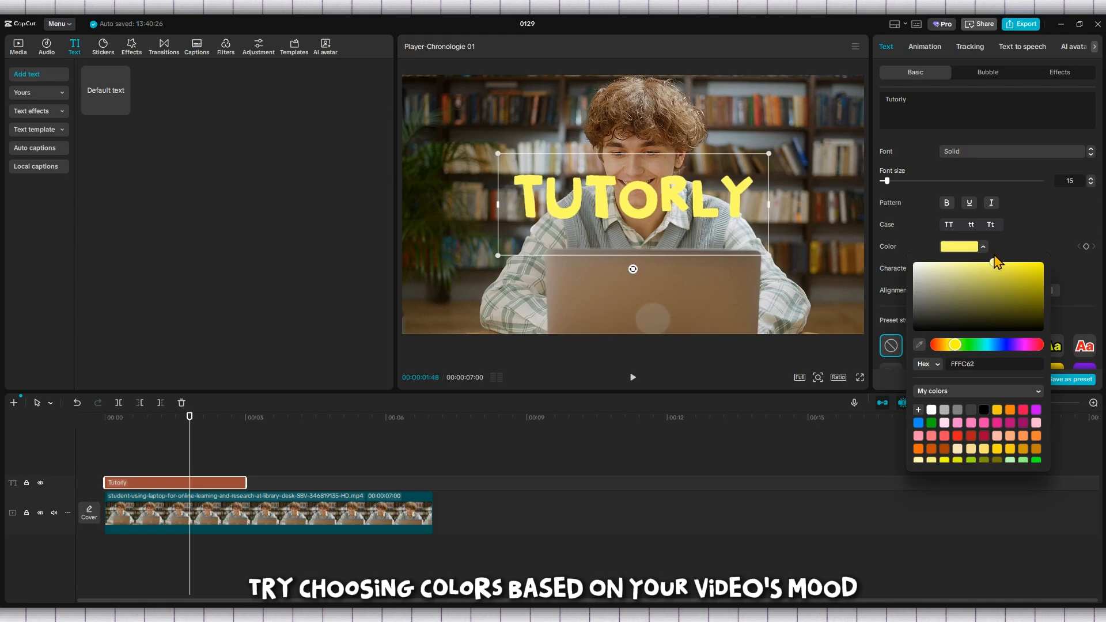
Test cyan and green shades on the Tutorly title and settle on turquoise, 6DFFDB
left_click_drag(955, 346, 987, 347)
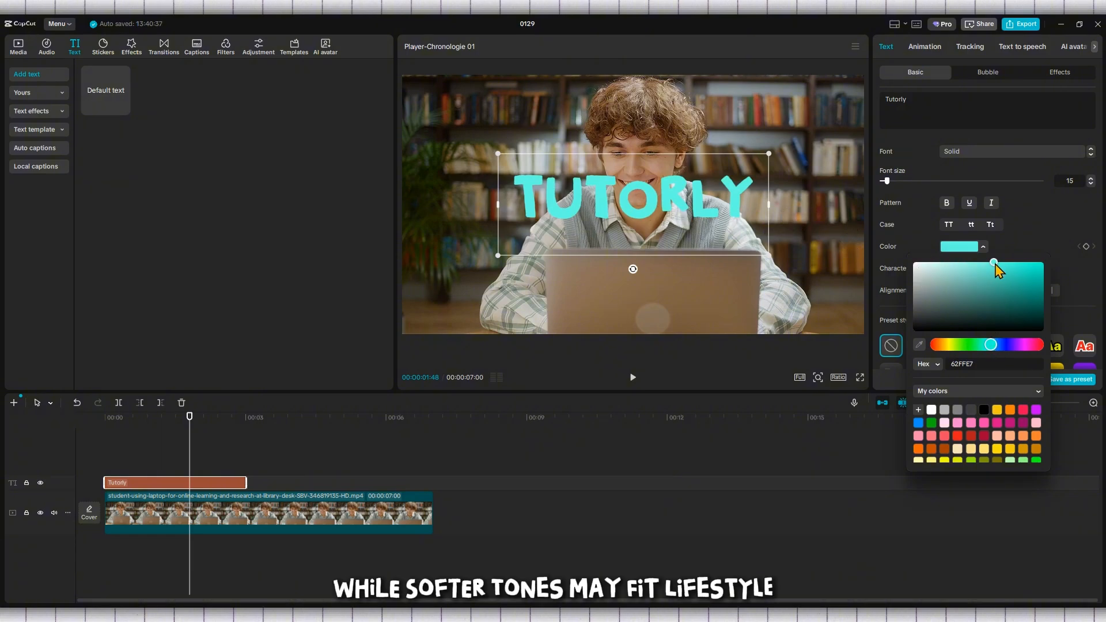
mouse_move(995, 266)
left_mouse_down()
mouse_move(1012, 267)
mouse_move(1021, 299)
mouse_move(985, 300)
mouse_move(972, 270)
mouse_move(989, 264)
left_mouse_up()
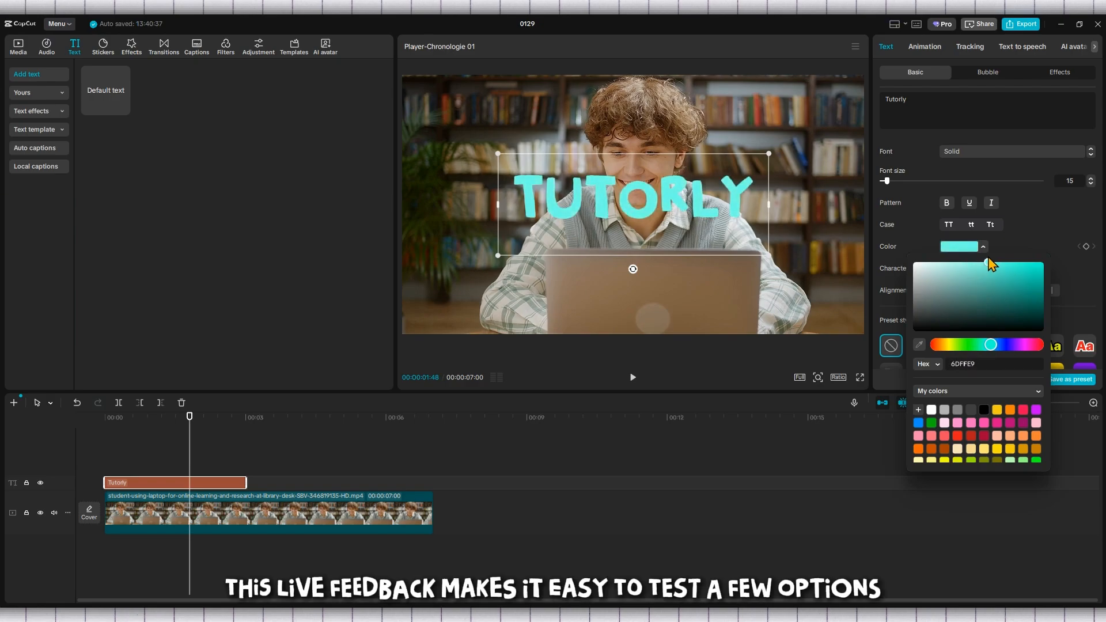
mouse_move(1008, 343)
left_mouse_down()
mouse_move(1039, 345)
mouse_move(987, 347)
left_mouse_up()
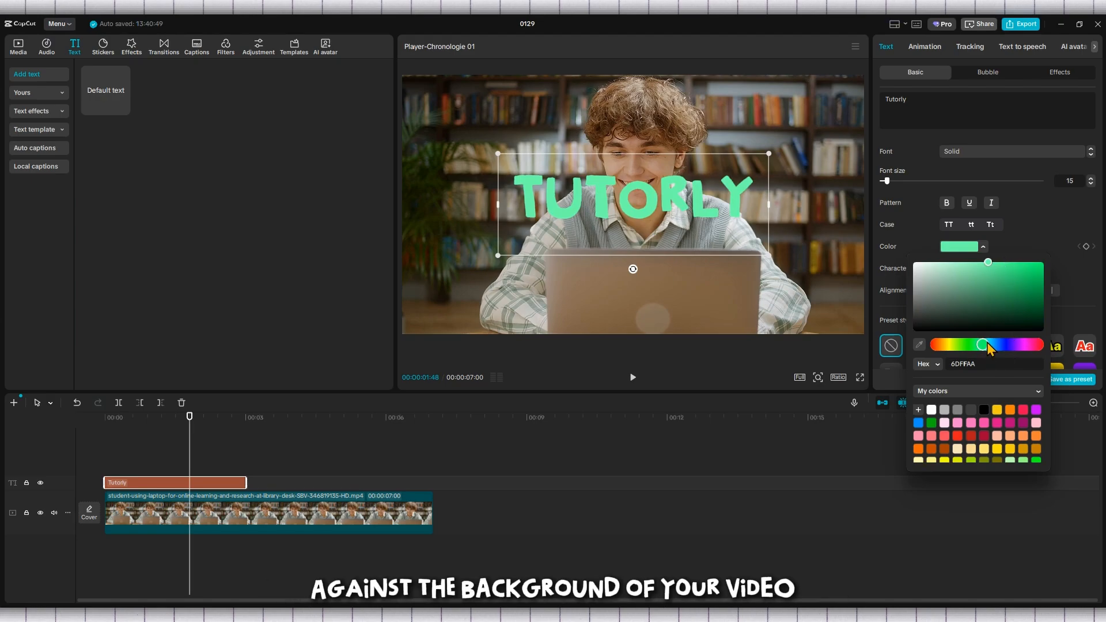
mouse_move(988, 342)
left_mouse_down()
mouse_move(934, 348)
mouse_move(992, 352)
left_mouse_up()
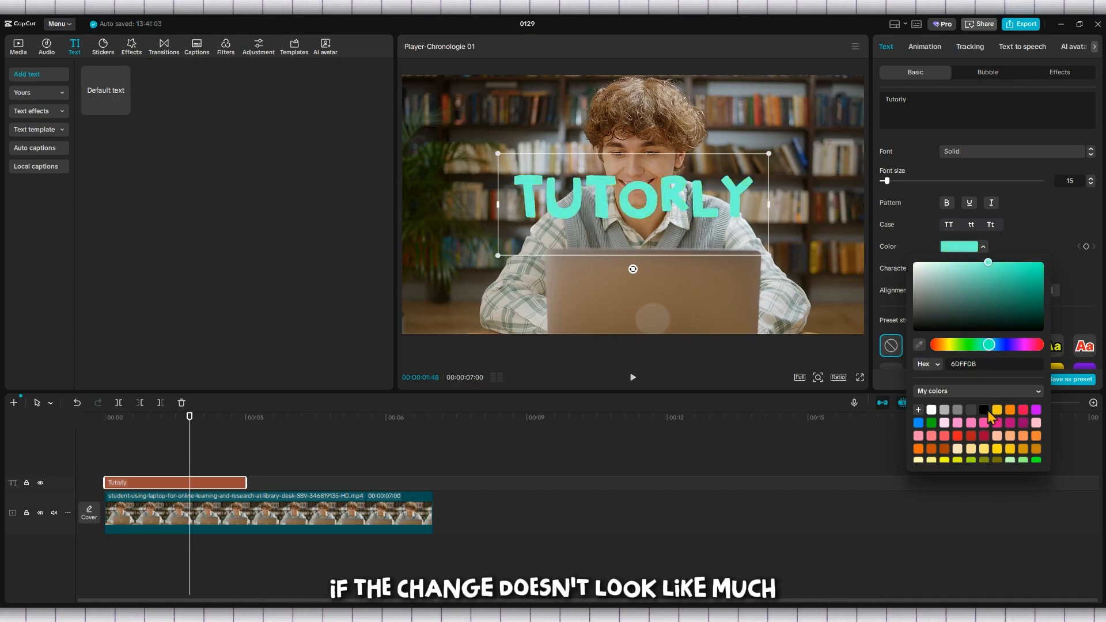
scroll(990, 415, "down", 2)
scroll(990, 415, "up", 2)
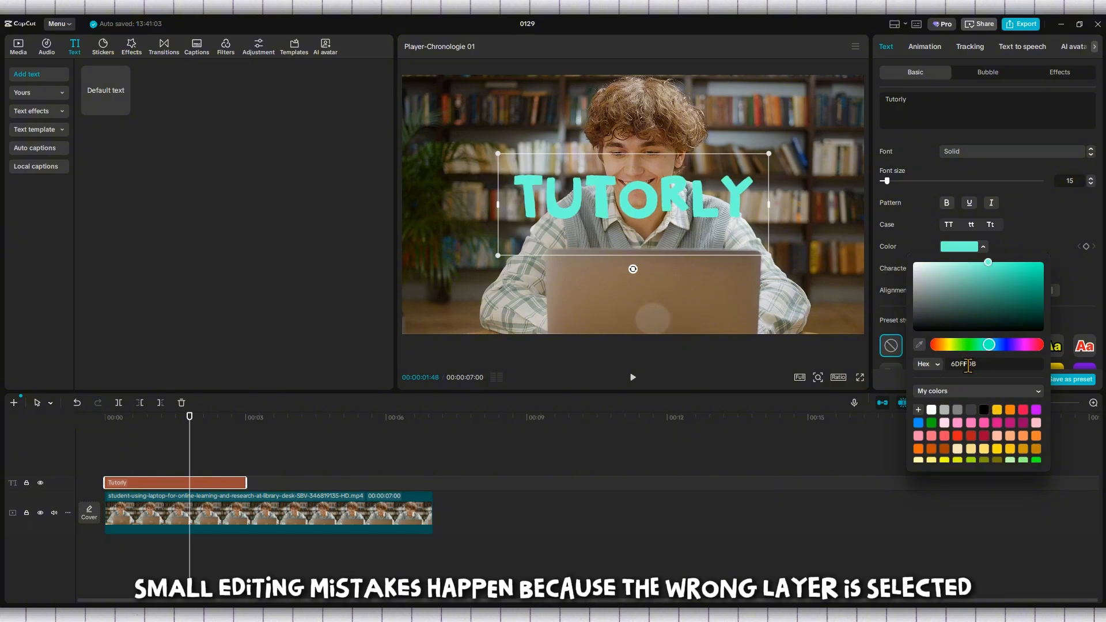
Extend the Tutorly title clip to the end of the video at 7 seconds and check it mid-clip
left_click(195, 451)
left_click(163, 458)
left_click(165, 482)
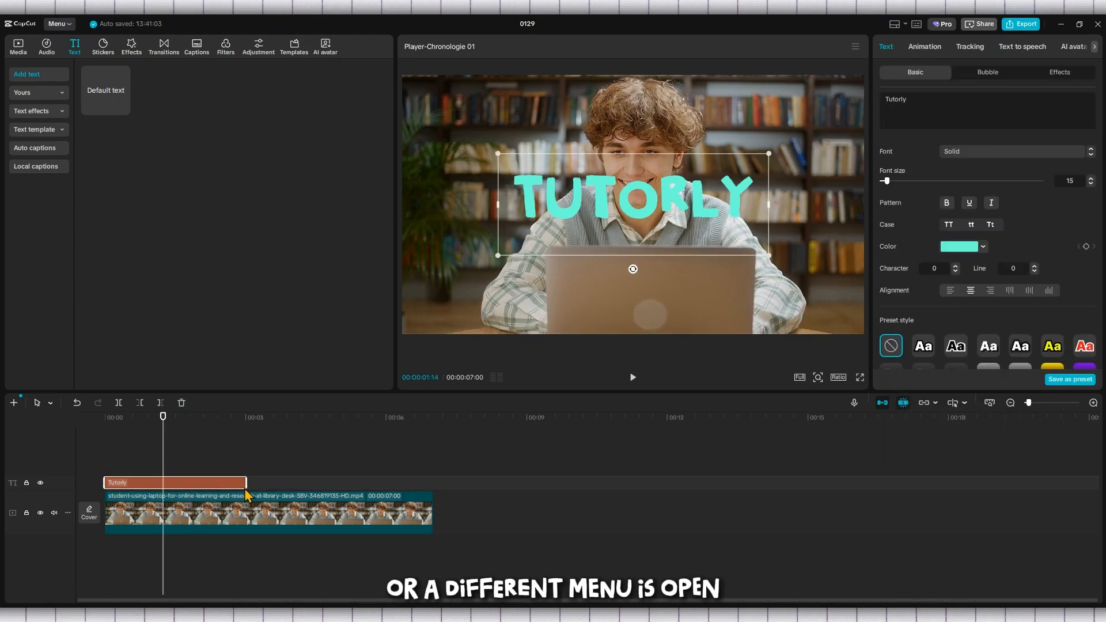
left_click_drag(246, 483, 429, 482)
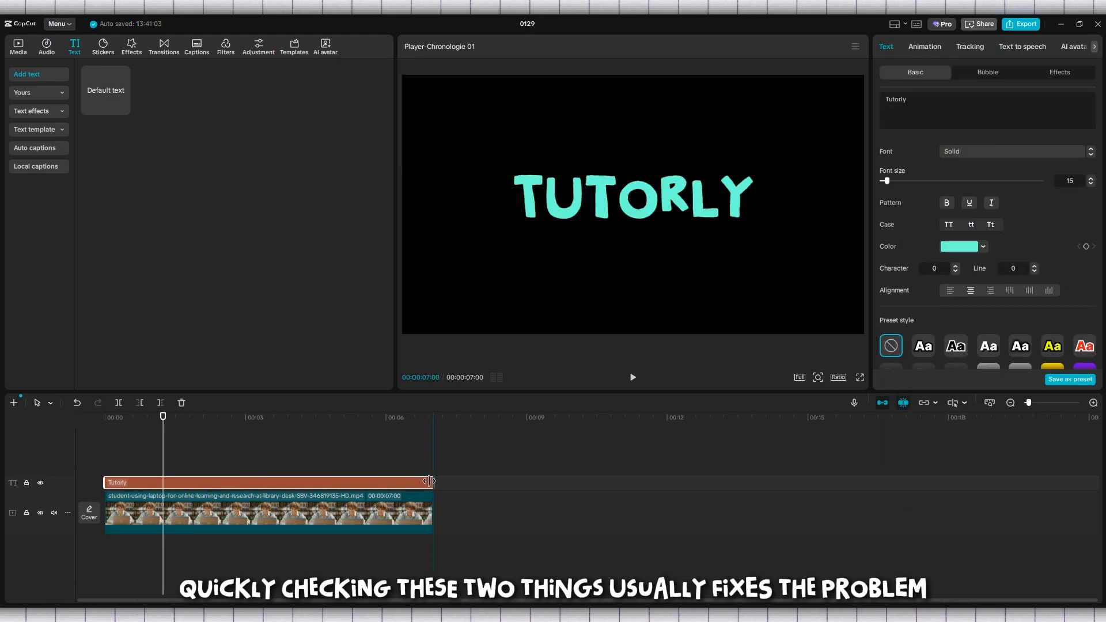
left_click(253, 463)
left_click(224, 474)
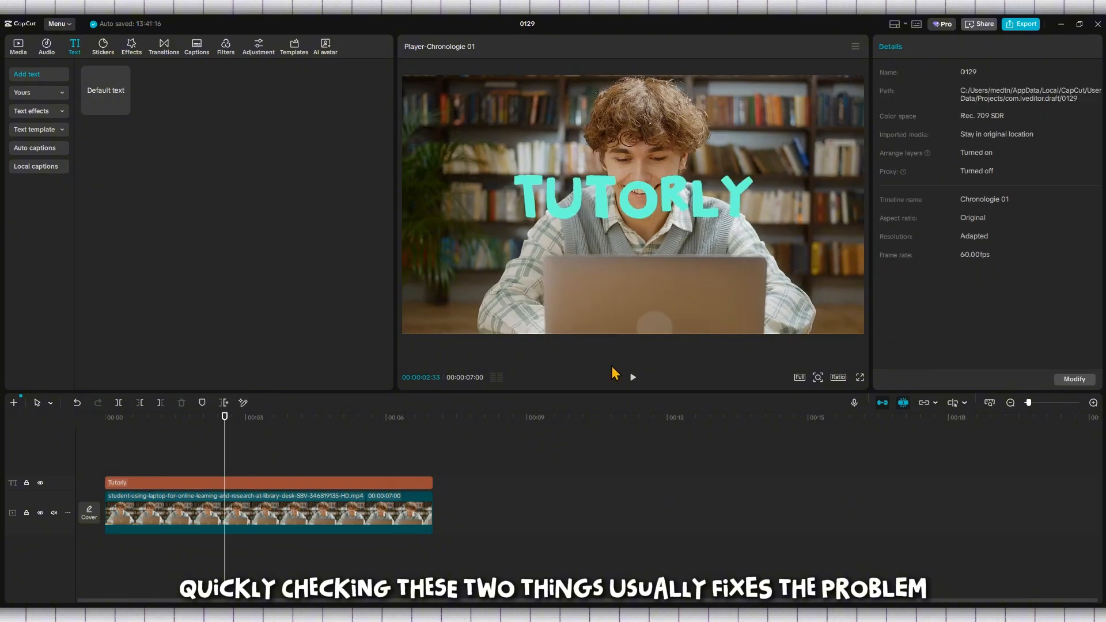
Select the Tutorly title clip, try pink shades FF87CE and FF6EBD as its text color, and settle on white, FFFFFF
left_click(348, 482)
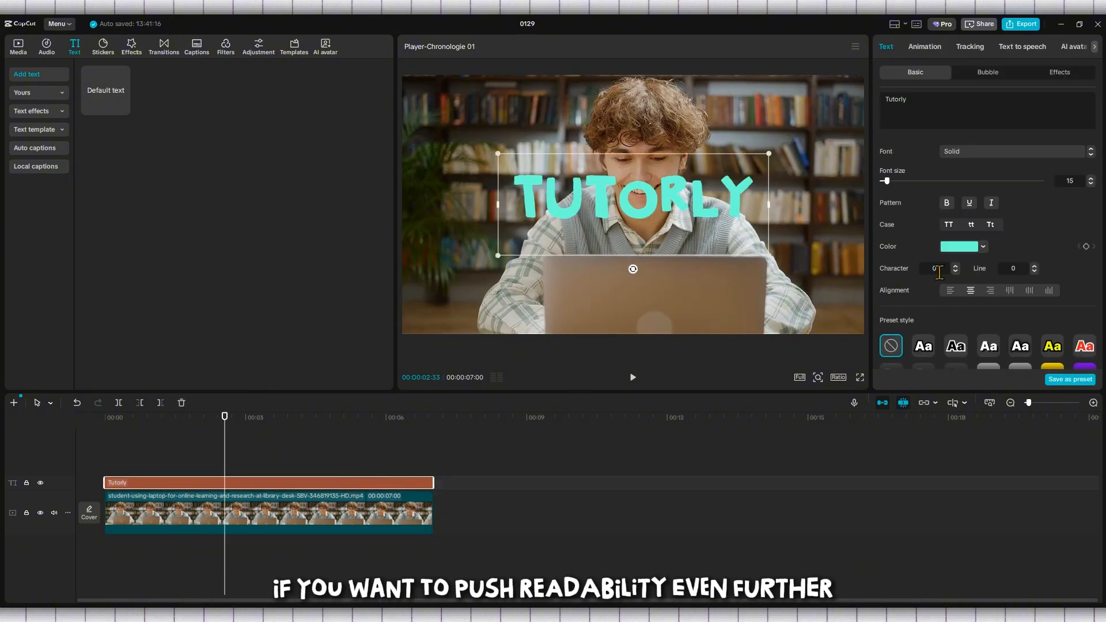
left_click(984, 248)
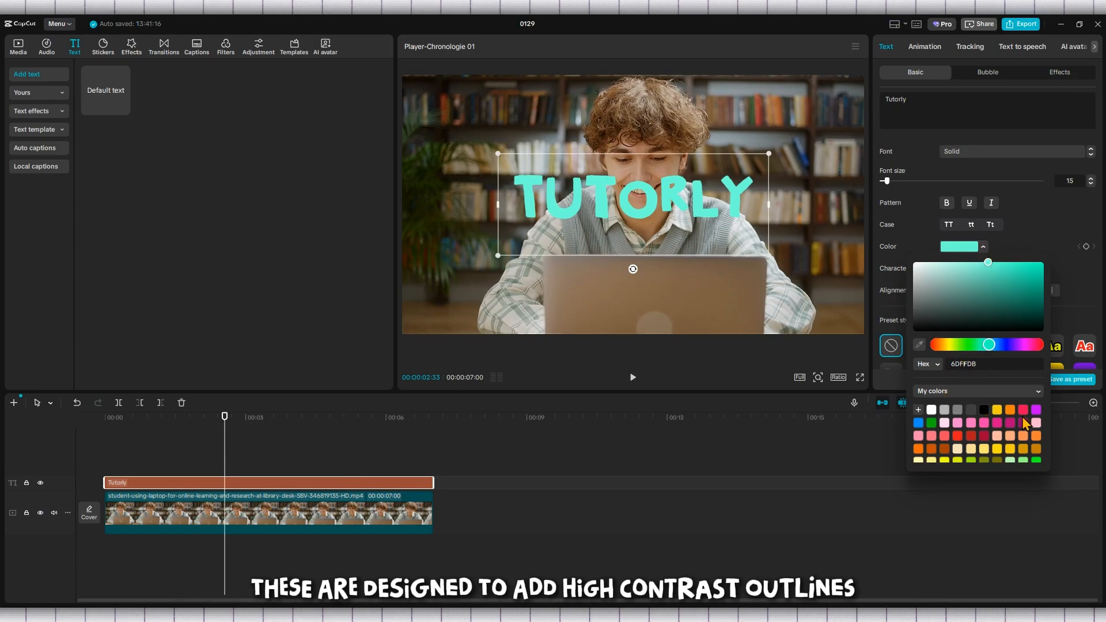
left_click(956, 424)
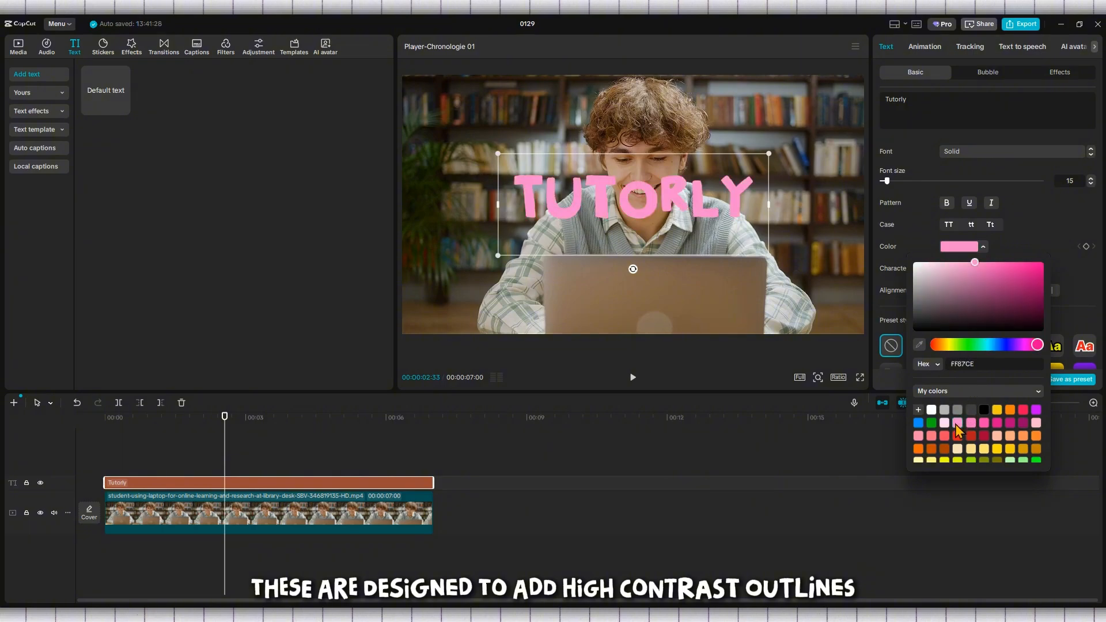
left_click(972, 426)
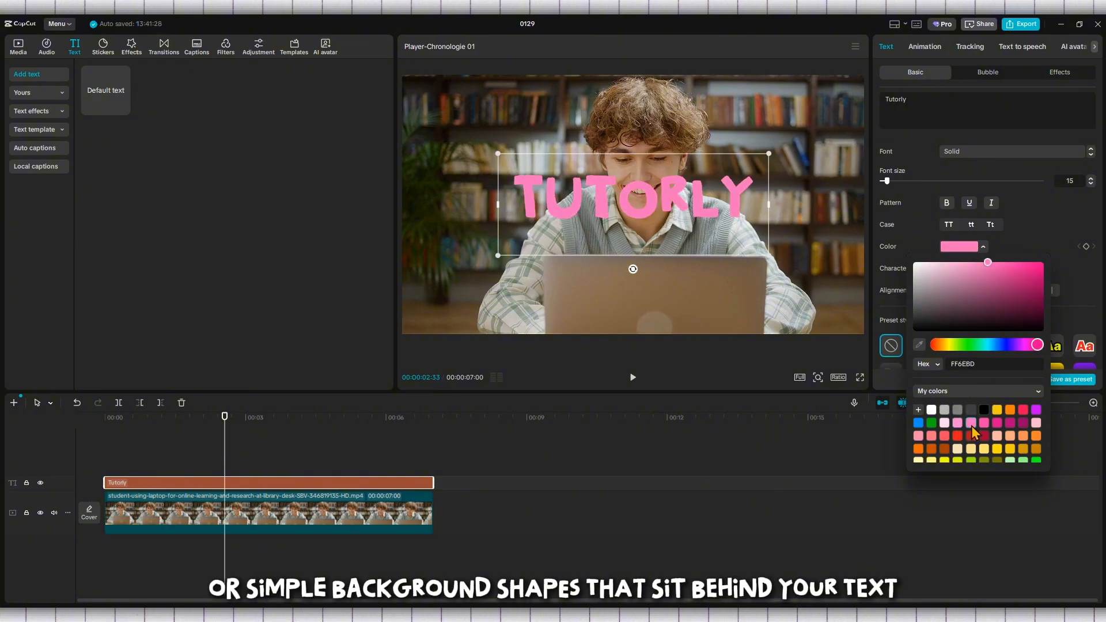
left_click(931, 425)
left_click(933, 411)
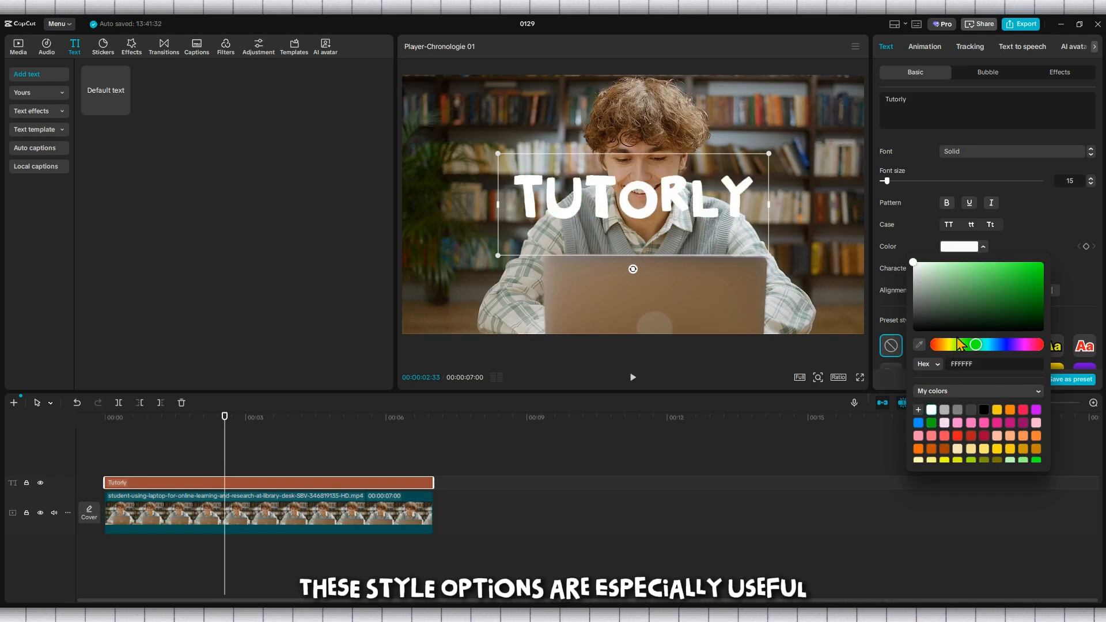
left_click(1029, 256)
Expand the preset styles and try the white dark-shadow, white outlined, yellow with black outline and red with white outline presets on the title
scroll(988, 269, "down", 1)
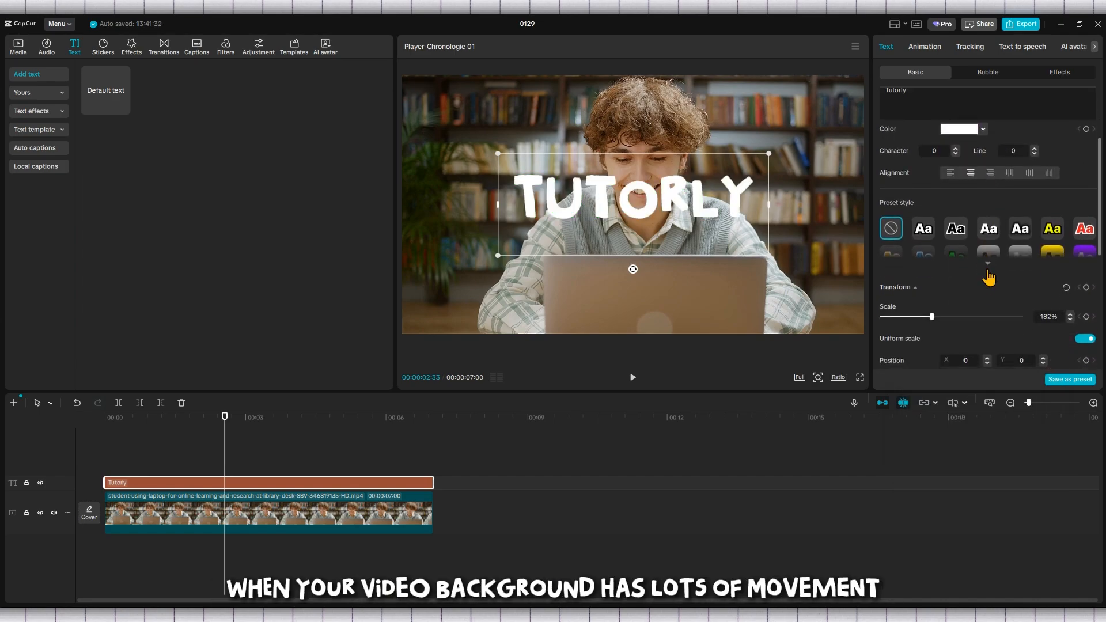
left_click(987, 266)
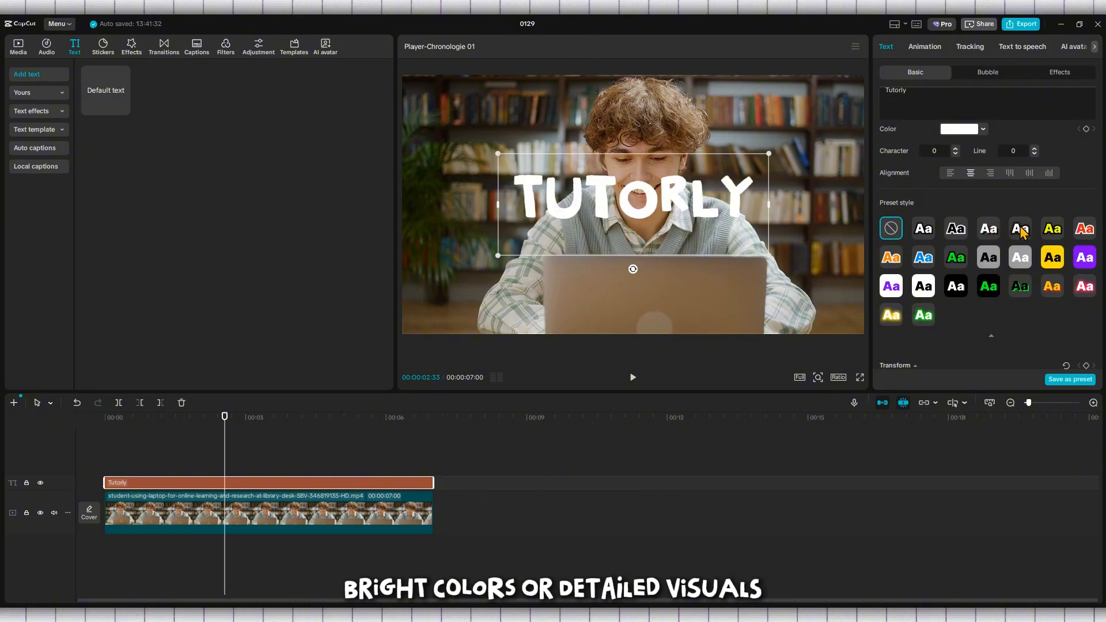
left_click(990, 230)
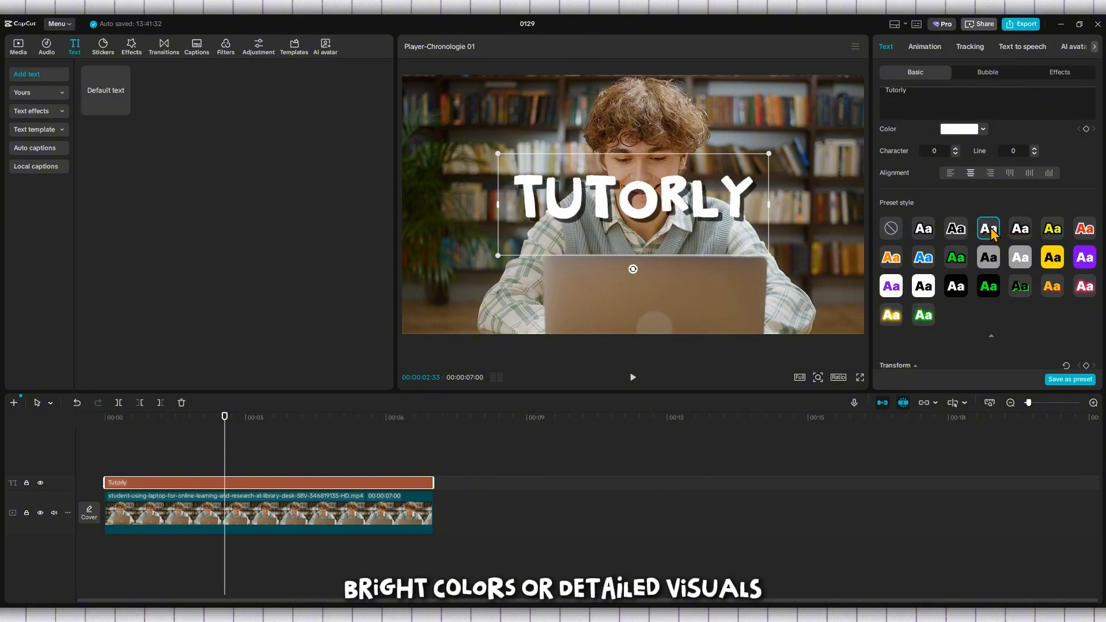
left_click(1023, 232)
left_click(1051, 230)
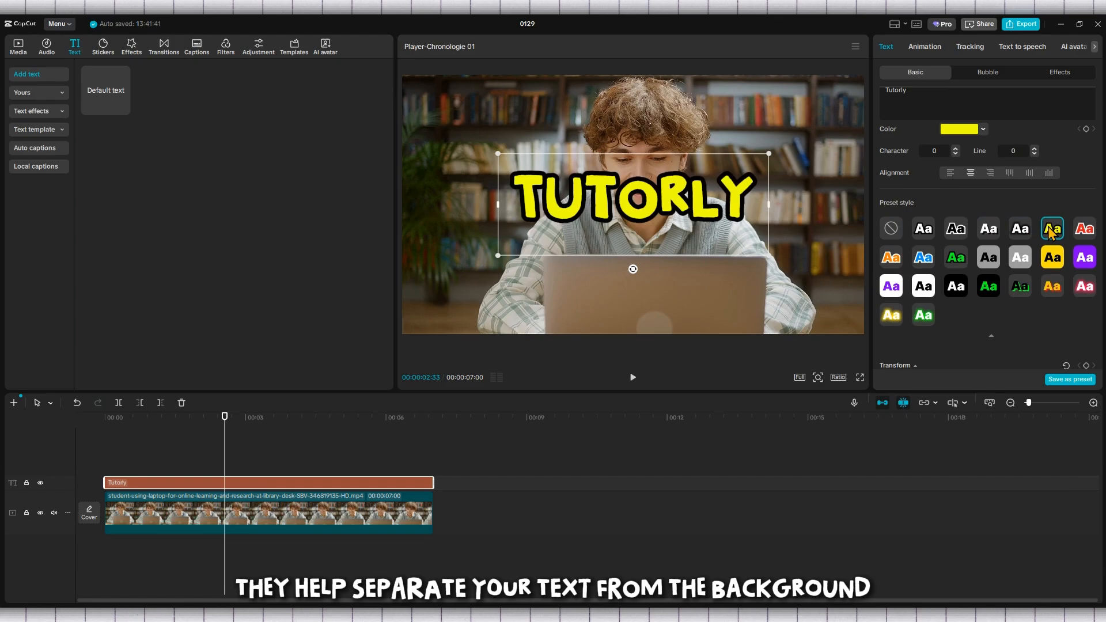
left_click(1084, 231)
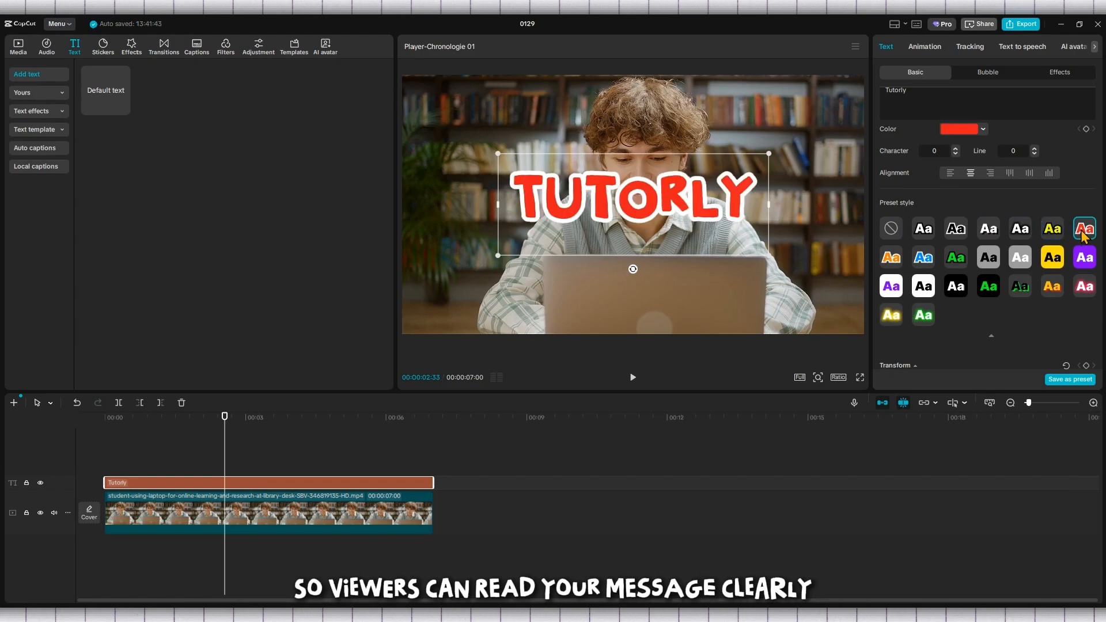
Try the orange, blue, green and black-with-green-shadow presets on the Tutorly title, ending on yellow with a red shadow
left_click(893, 260)
left_click(922, 260)
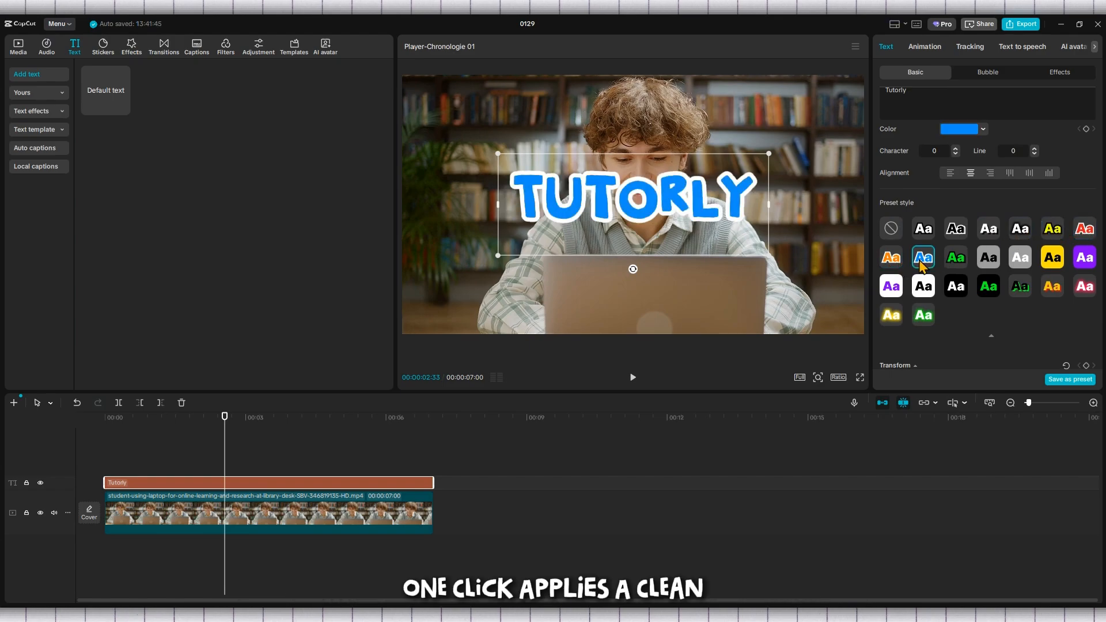
left_click(954, 260)
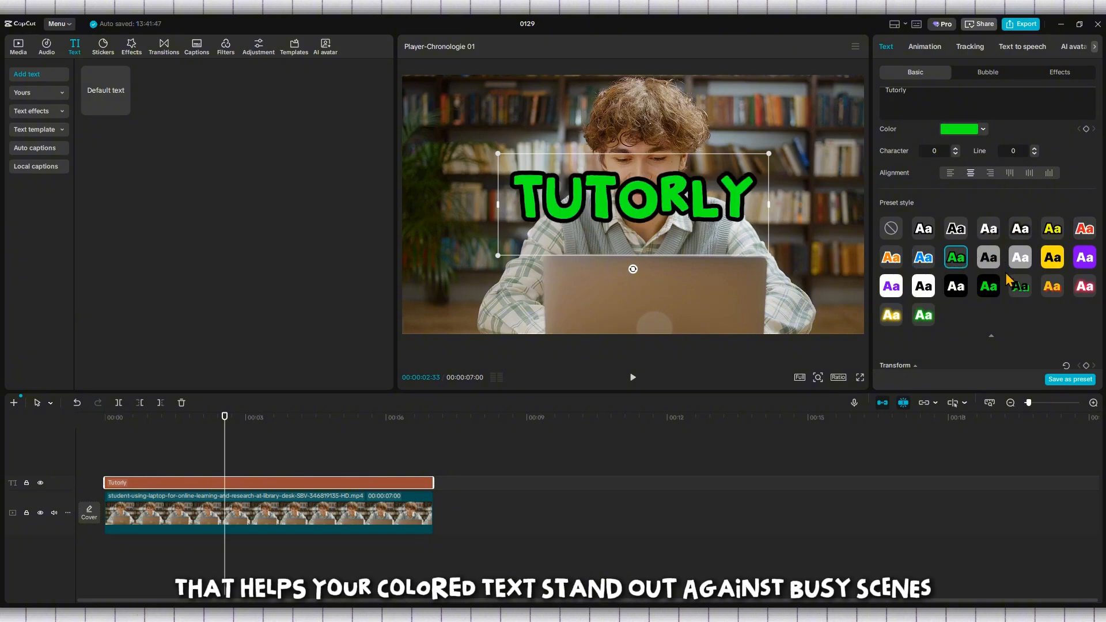
left_click(1018, 291)
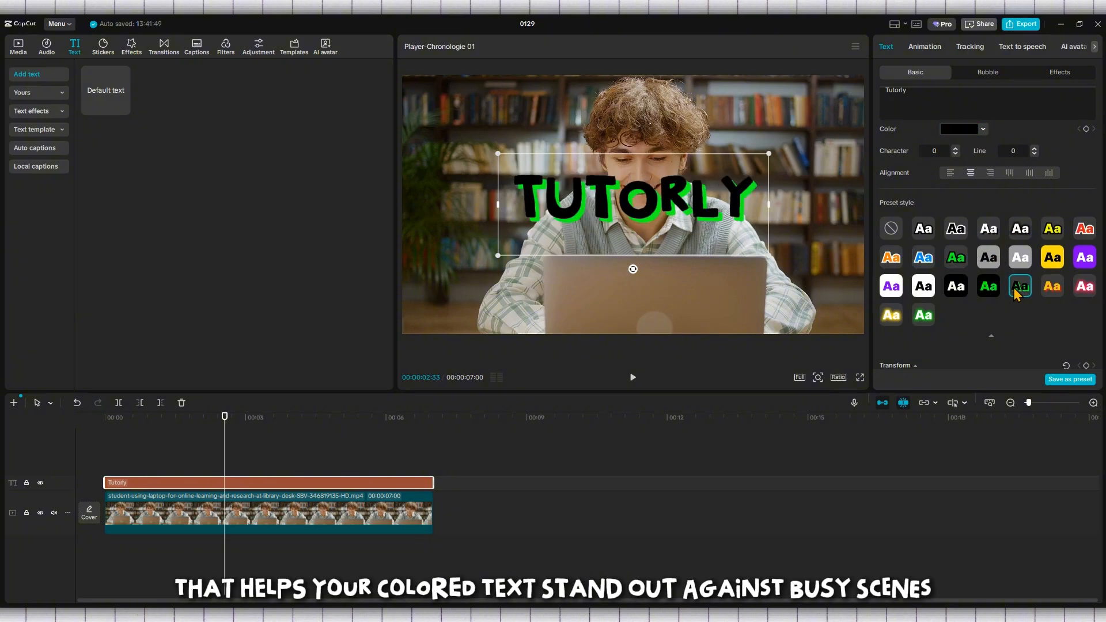
left_click(1052, 288)
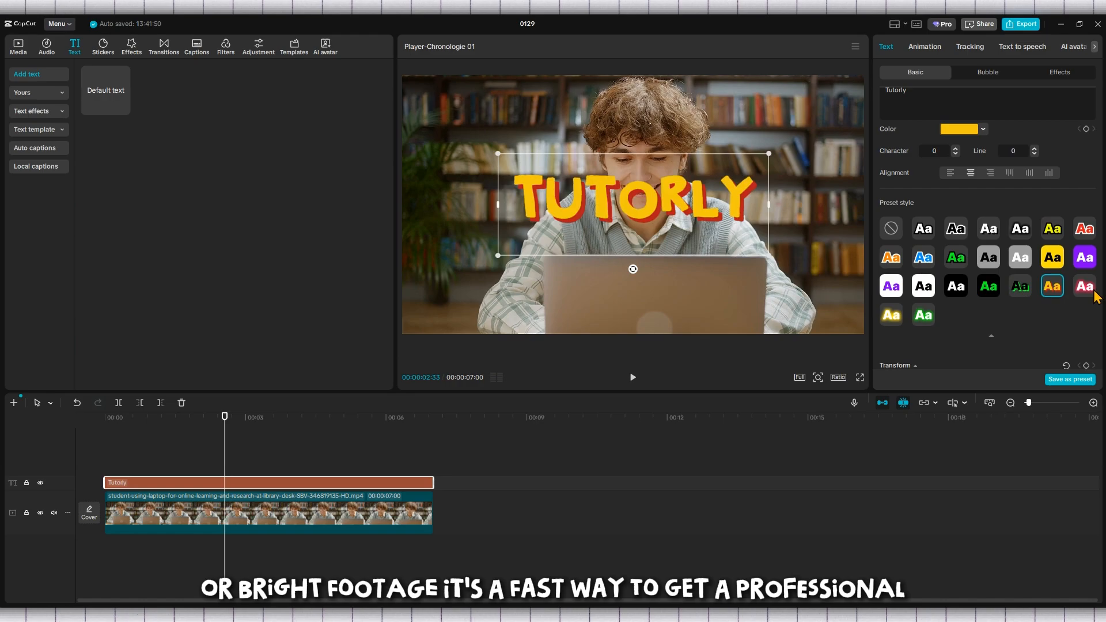
Override the preset's yellow text color with pale cream and then off-white, F9F9F9, keeping the red shadow
scroll(1032, 288, "up", 3)
left_click(983, 236)
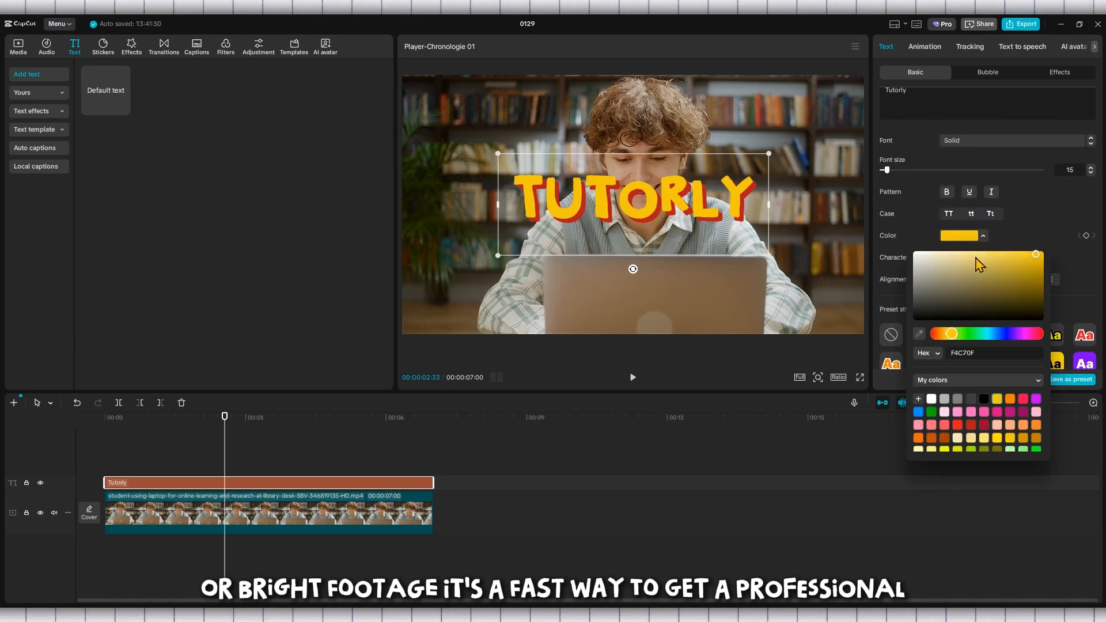
left_click_drag(971, 265, 916, 254)
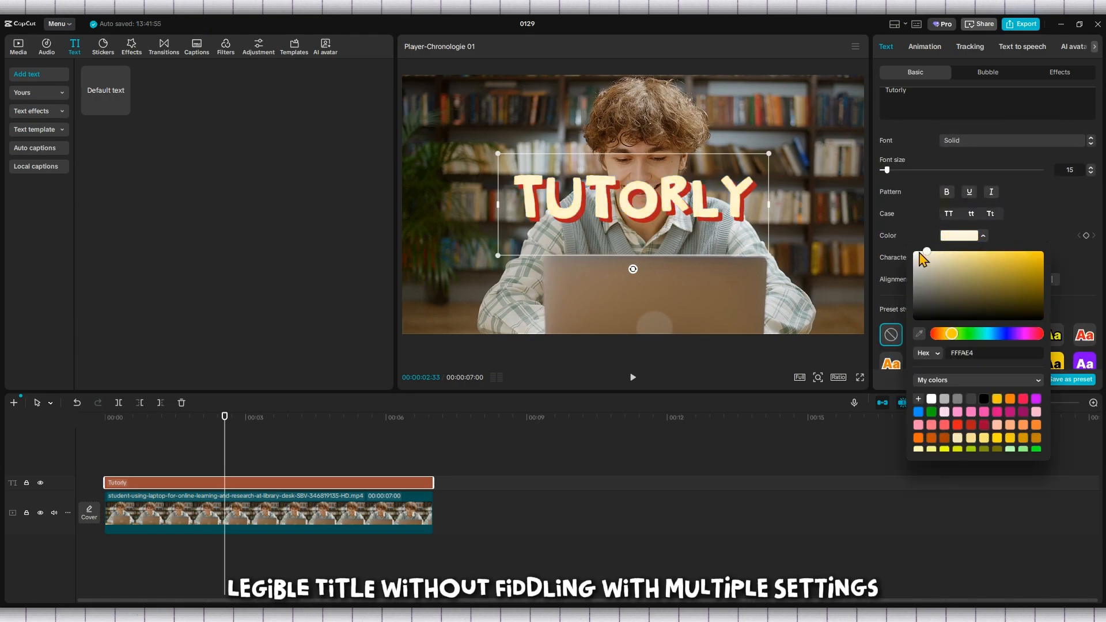
left_click(958, 334)
left_click_drag(967, 336, 987, 335)
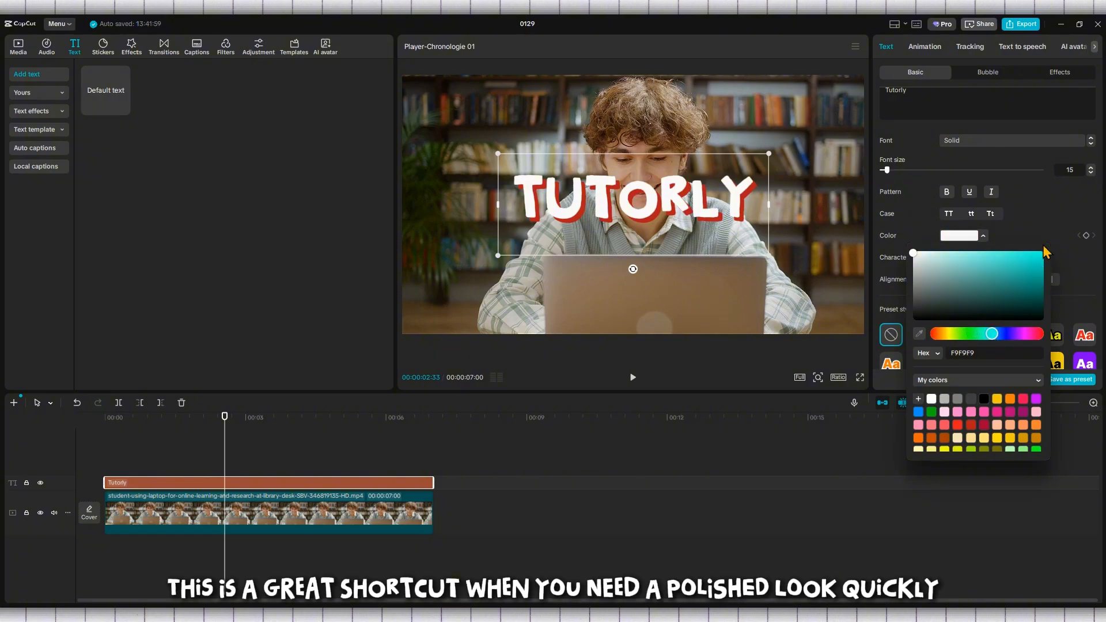
left_click(1033, 221)
Compare the green and pink glow presets on the title, then apply the yellow preset with the red shadow
scroll(986, 253, "down", 5)
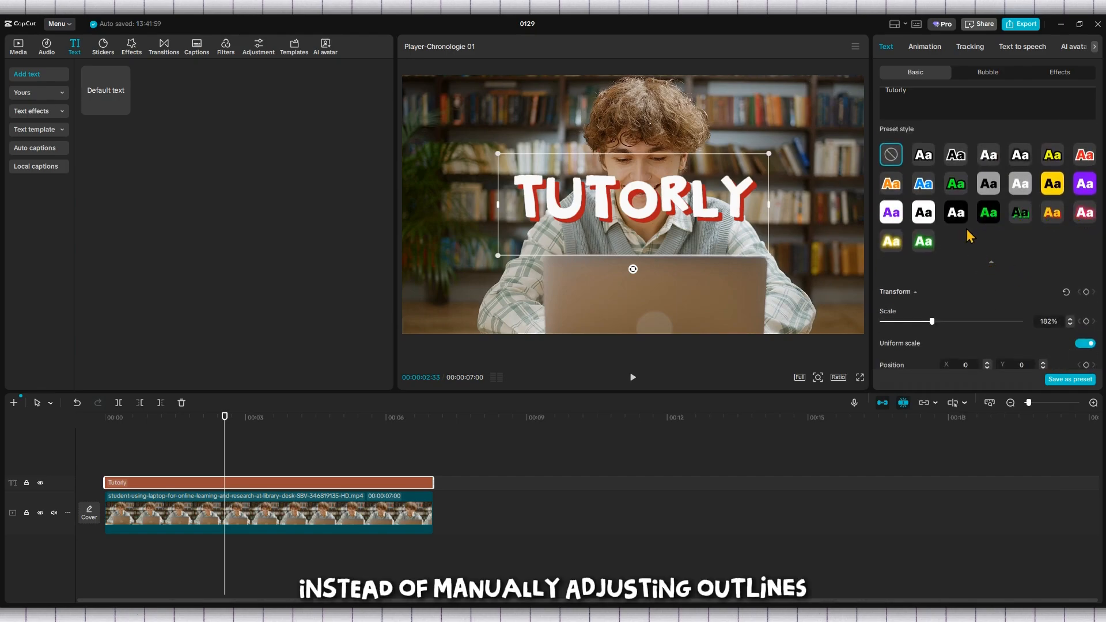
left_click(925, 243)
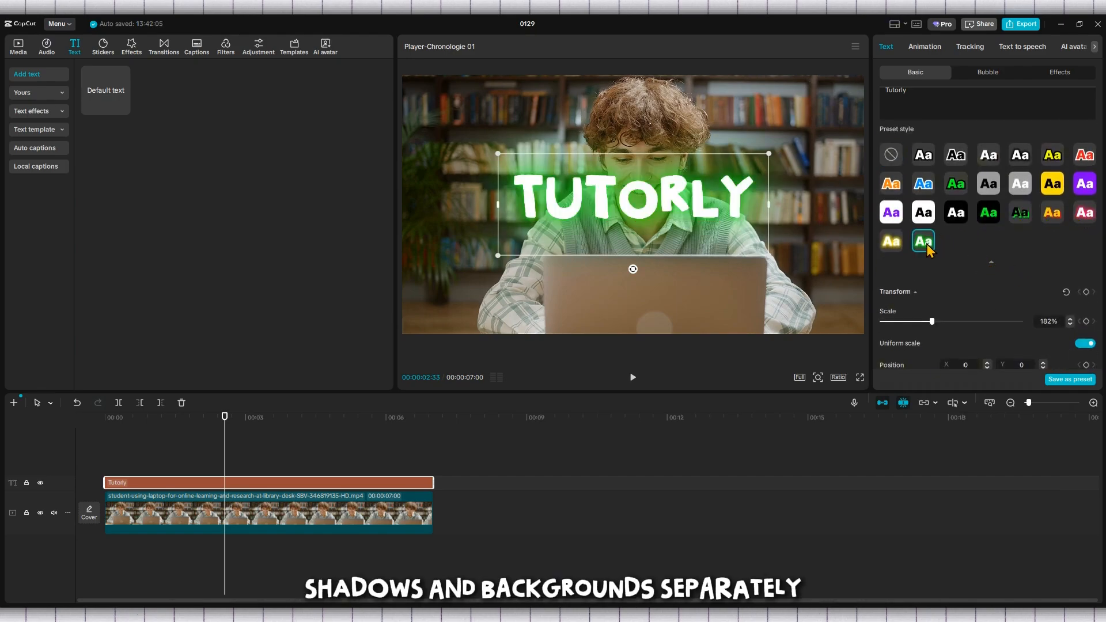
left_click(1055, 218)
left_click(1085, 216)
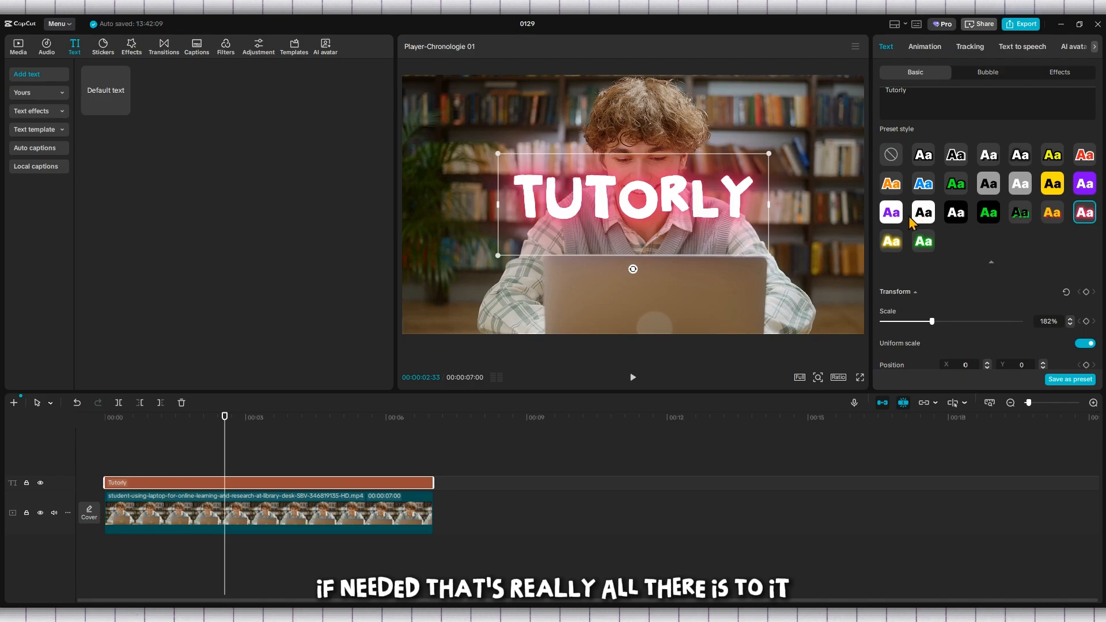
left_click(1053, 215)
Change the title's text color, trying turquoise 6EFDE7 and settling on light green, while keeping the preset's red shadow
scroll(1007, 244, "up", 5)
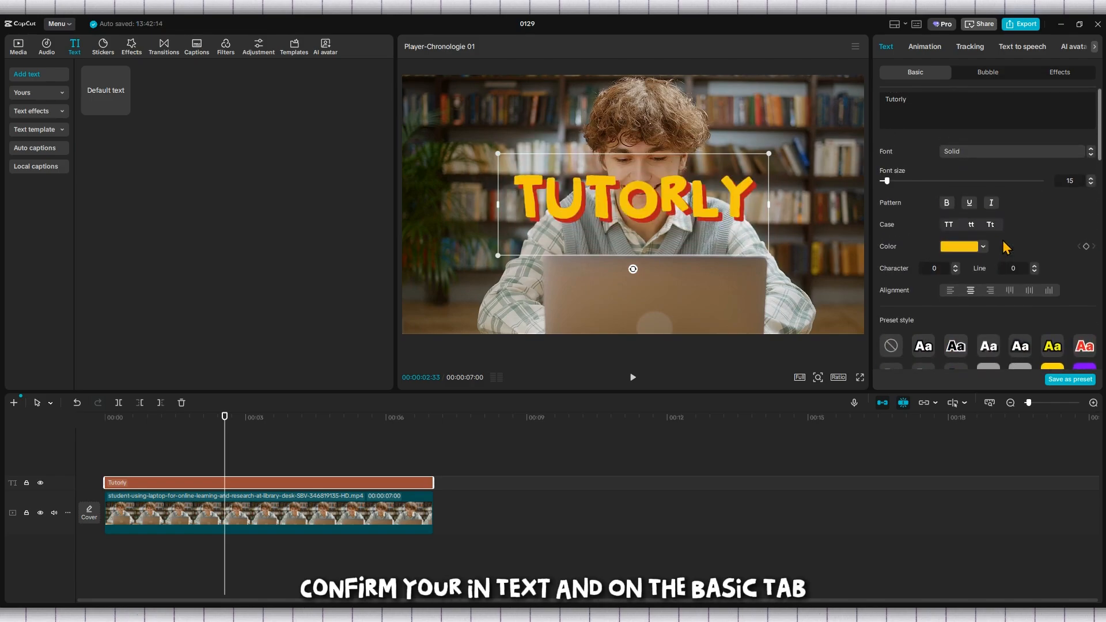
left_click(984, 246)
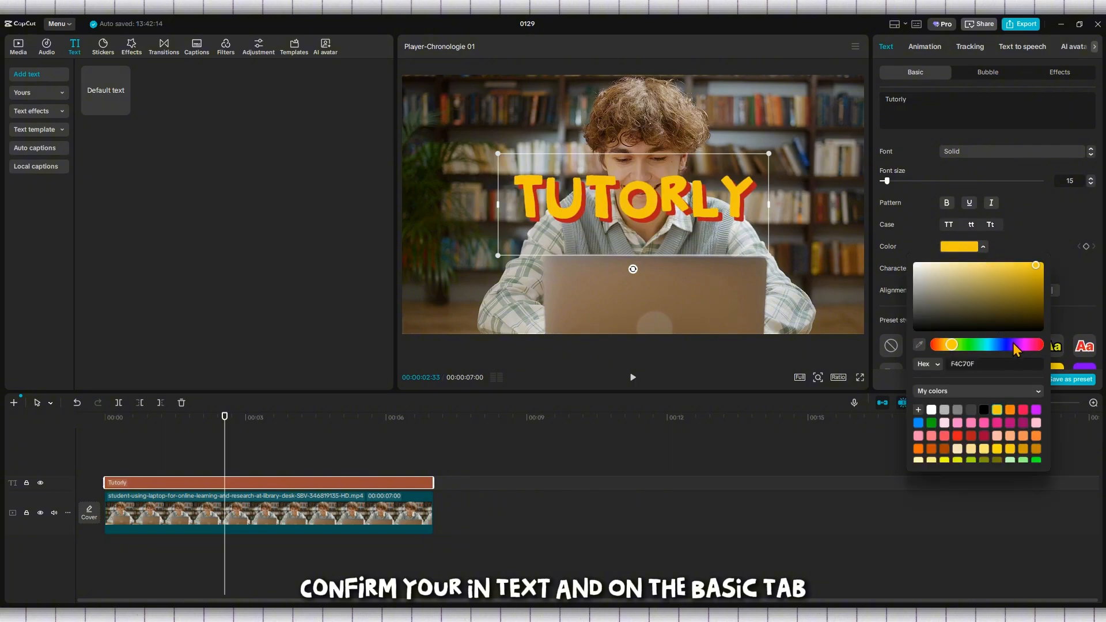
left_click_drag(952, 344, 991, 346)
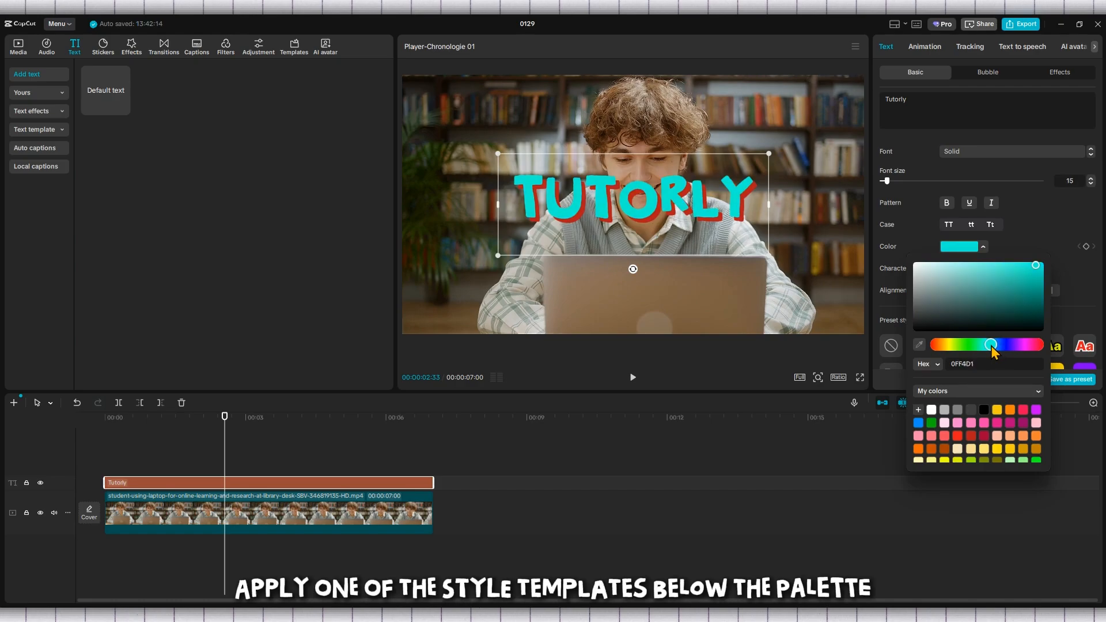
left_click_drag(1008, 266, 988, 269)
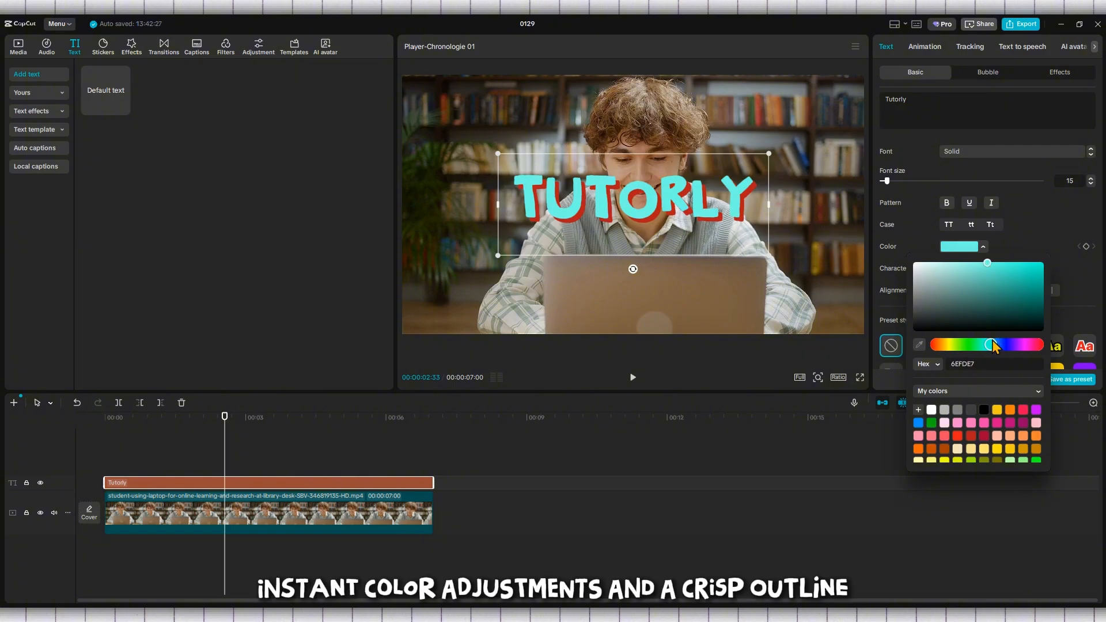
mouse_move(983, 345)
left_mouse_down()
mouse_move(1030, 345)
mouse_move(972, 344)
left_mouse_up()
left_click(213, 297)
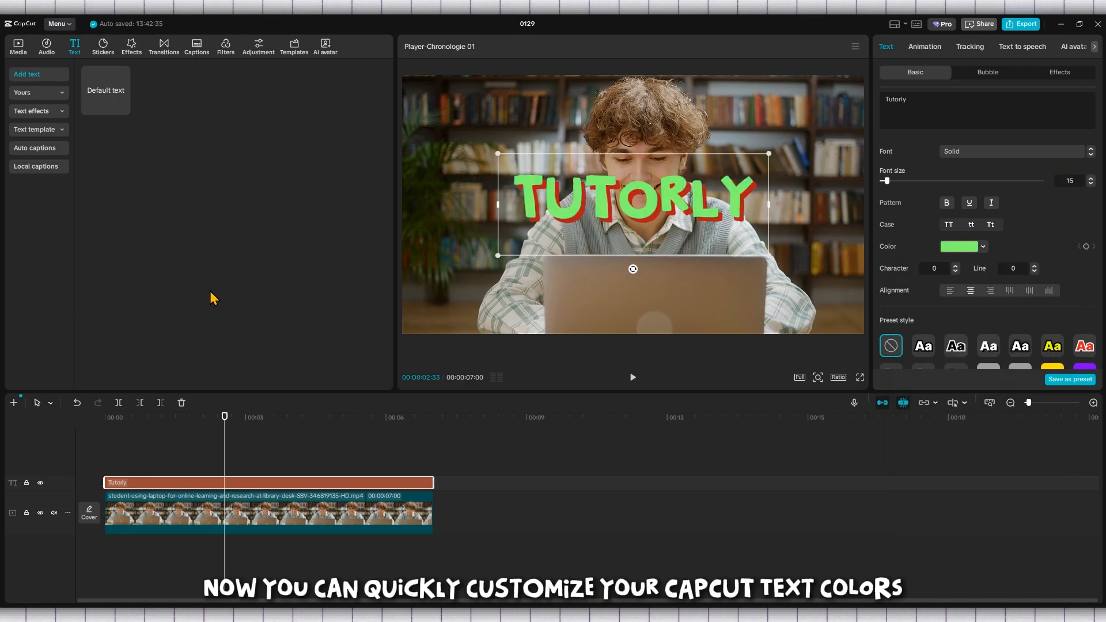
At 00:00:05:27, shrink the Tutorly title in the preview and move it to the upper-left corner of the video frame
left_click(360, 442)
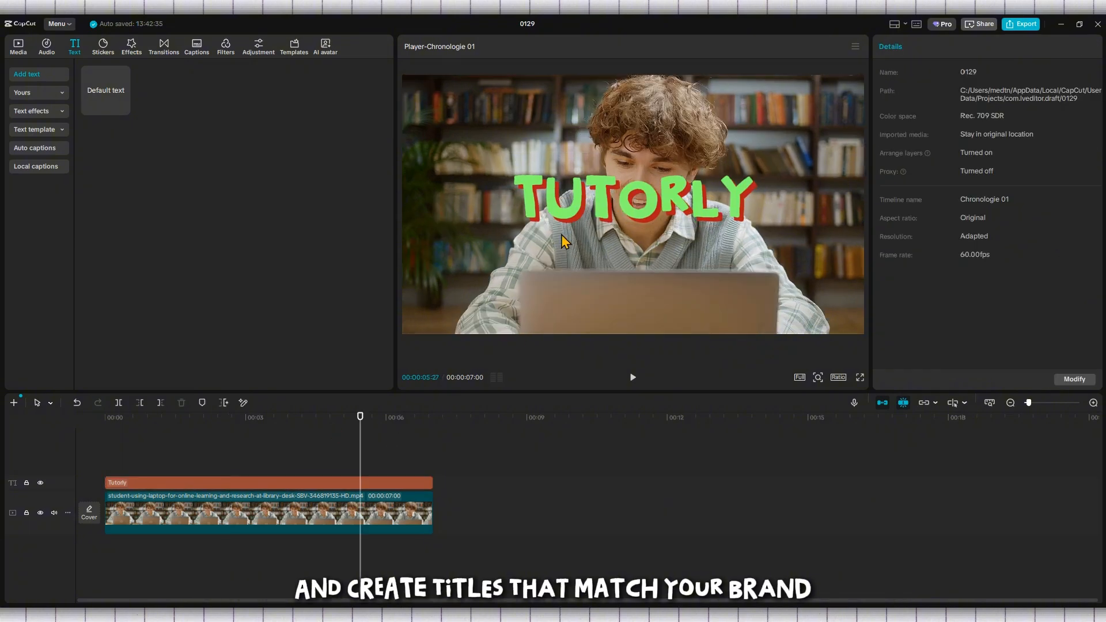
left_click(326, 484)
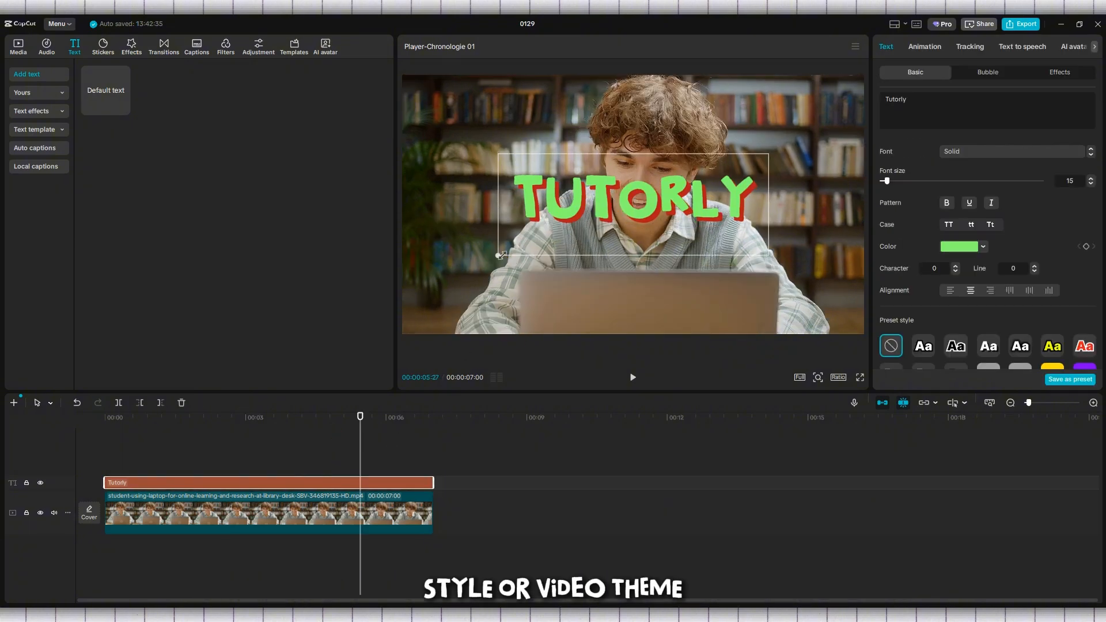
left_click_drag(499, 256, 555, 233)
left_click_drag(622, 219, 467, 120)
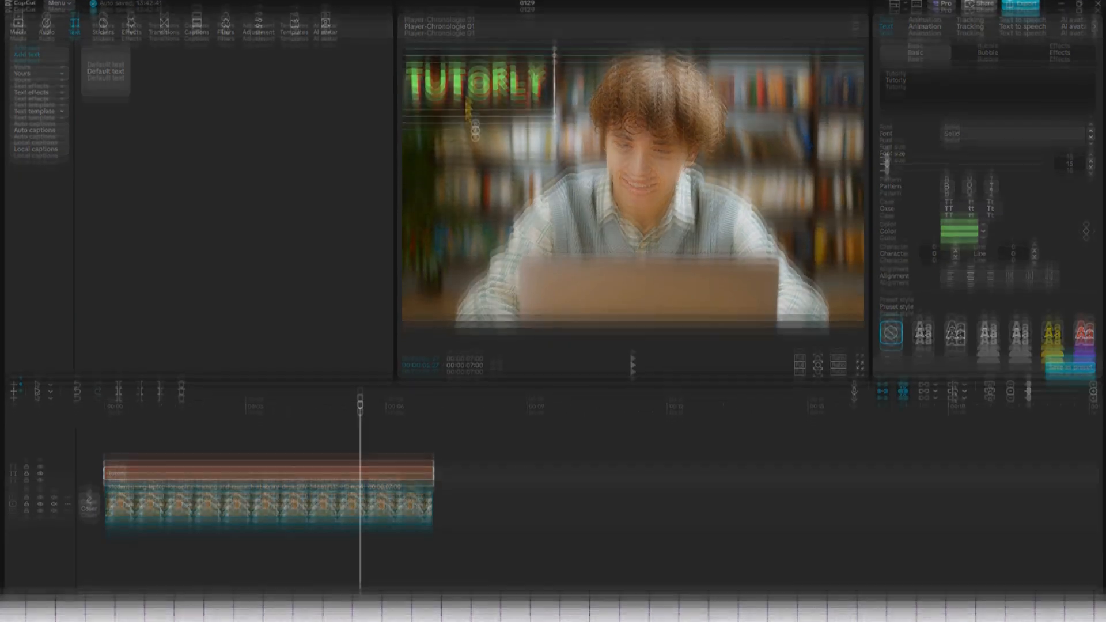